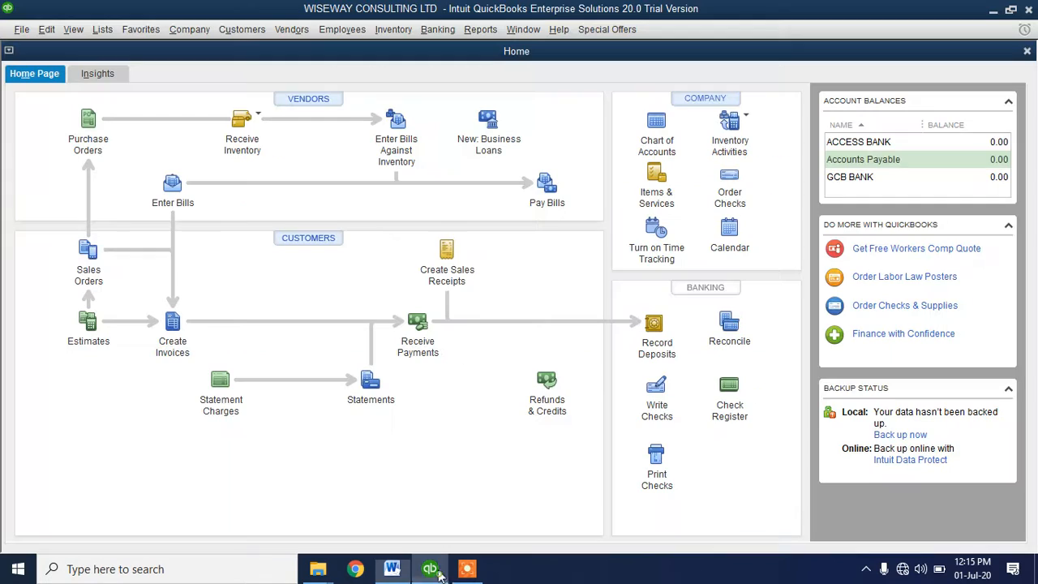
Switch to QuickBooks and turn on class tracking for transactions in the company's accounting preferences
click(430, 571)
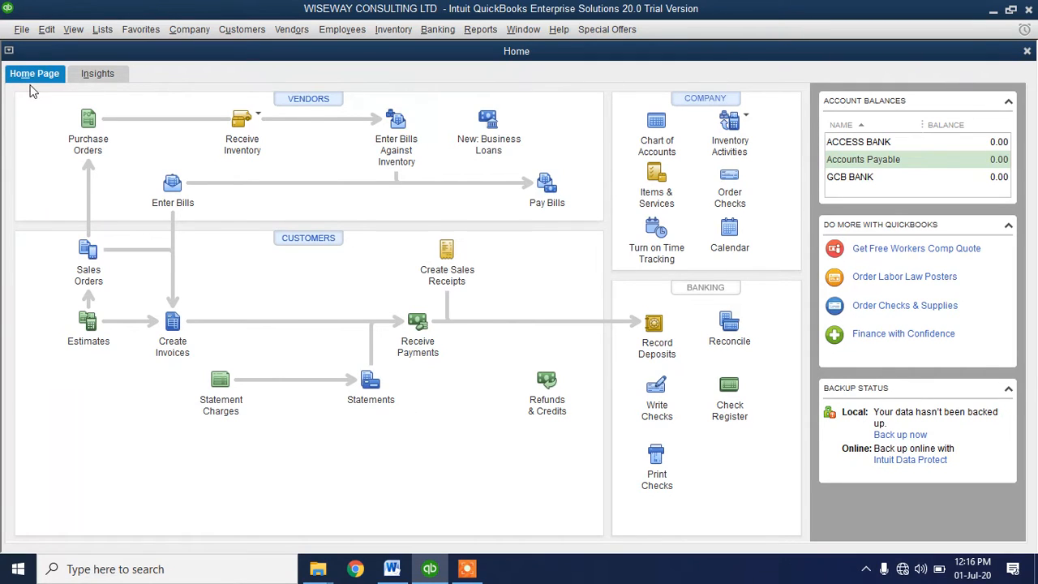
click(46, 31)
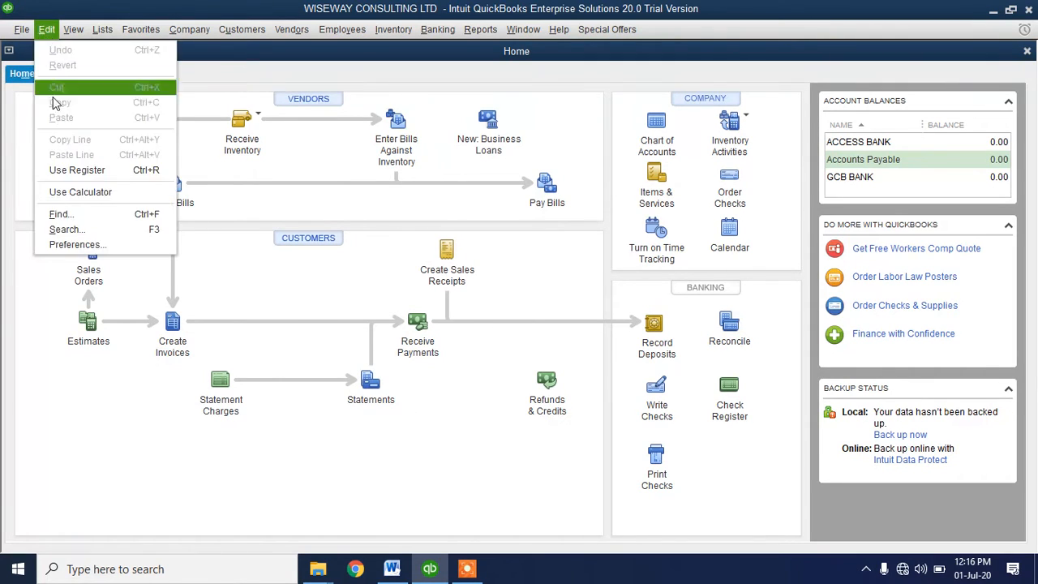
click(58, 245)
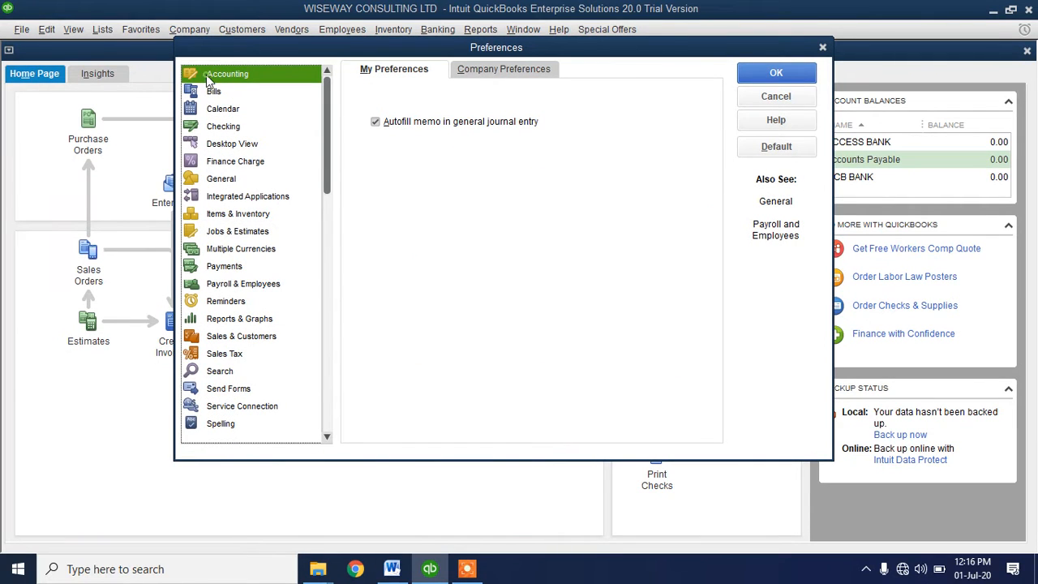
click(520, 69)
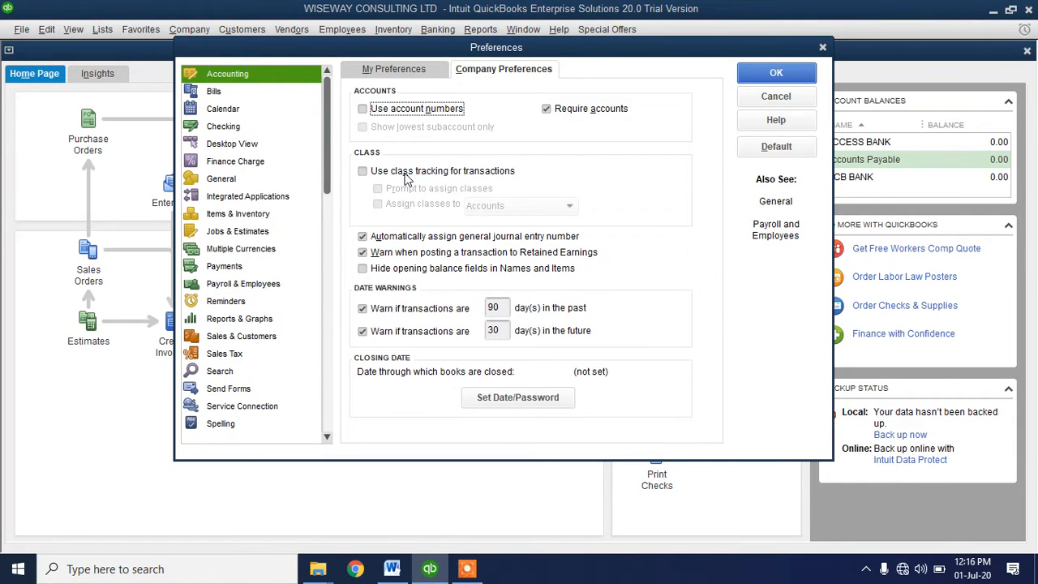
click(364, 174)
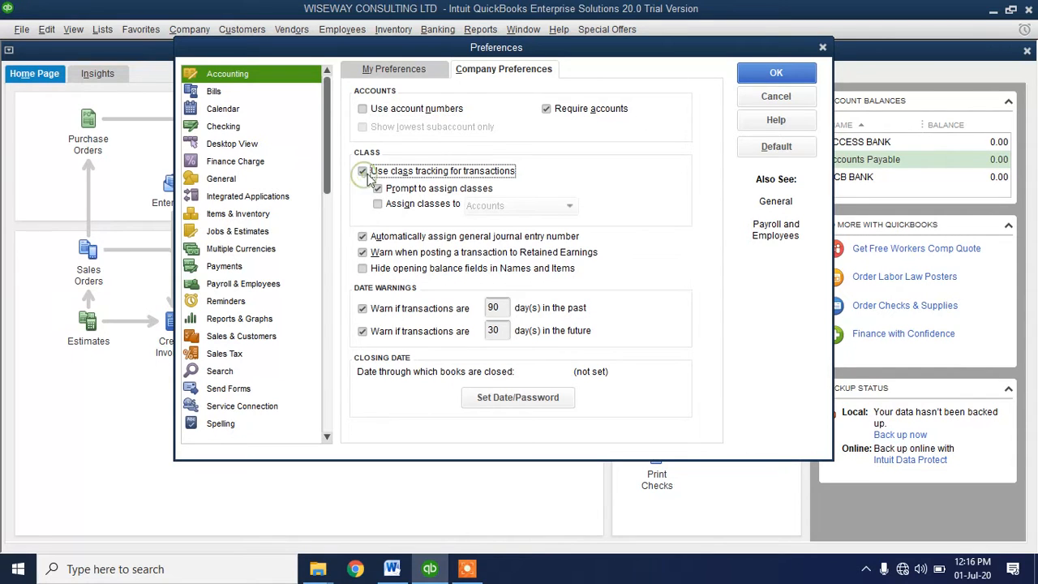
click(777, 80)
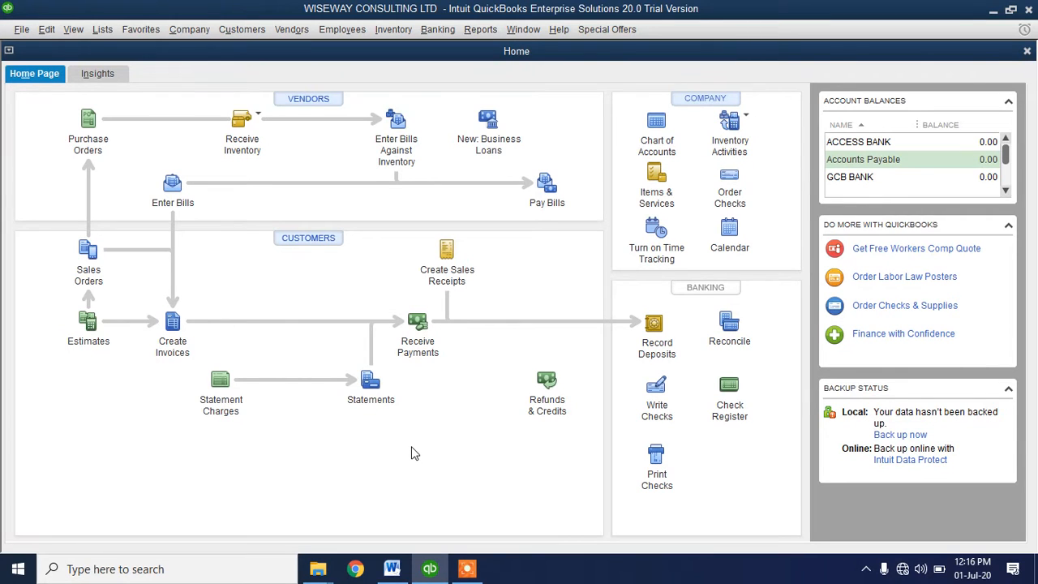
Open the Class List and add a new class named ACCRA BRANCH
click(108, 31)
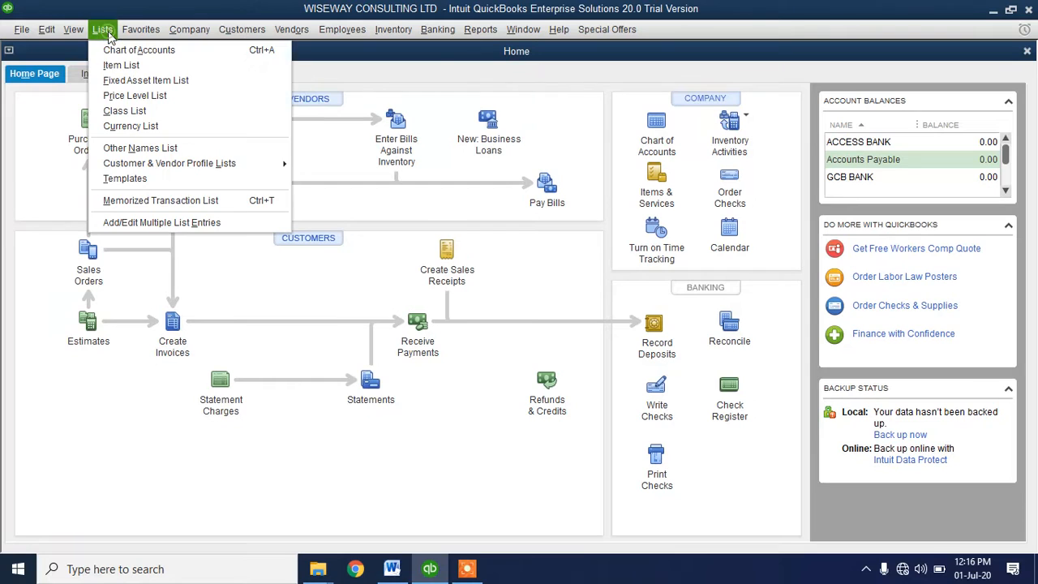
click(128, 112)
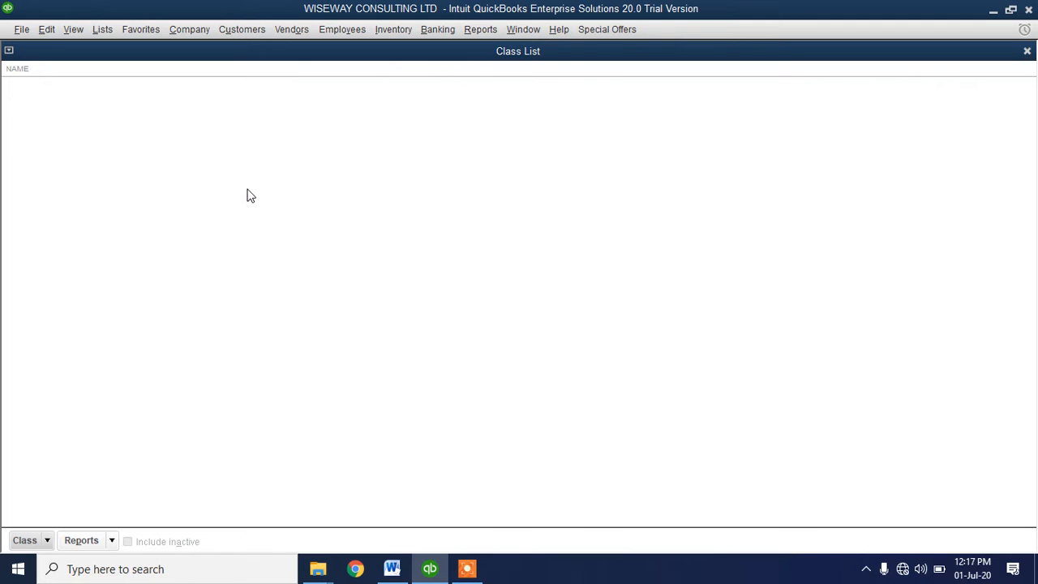
click(47, 541)
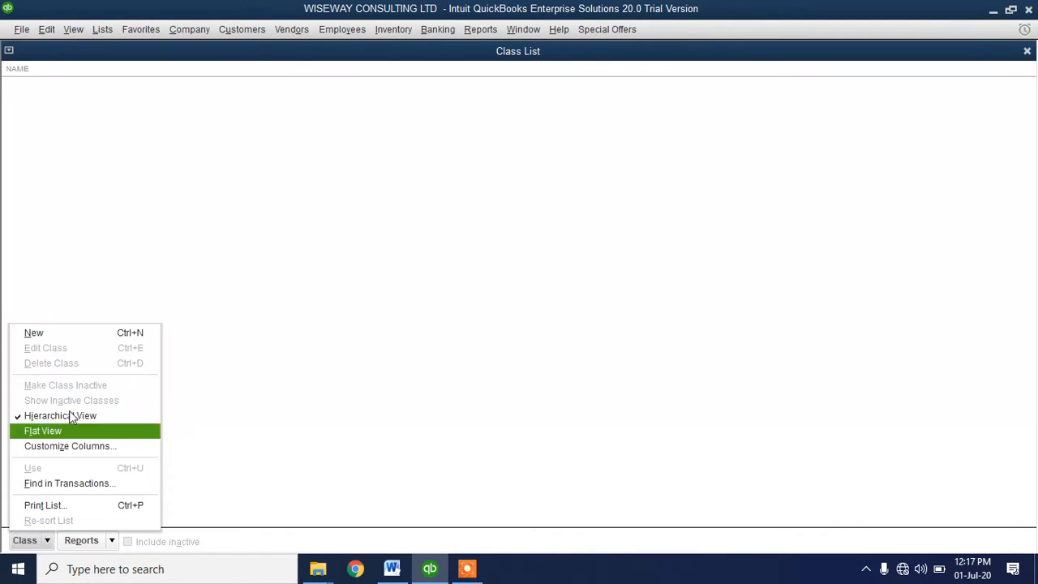
click(62, 333)
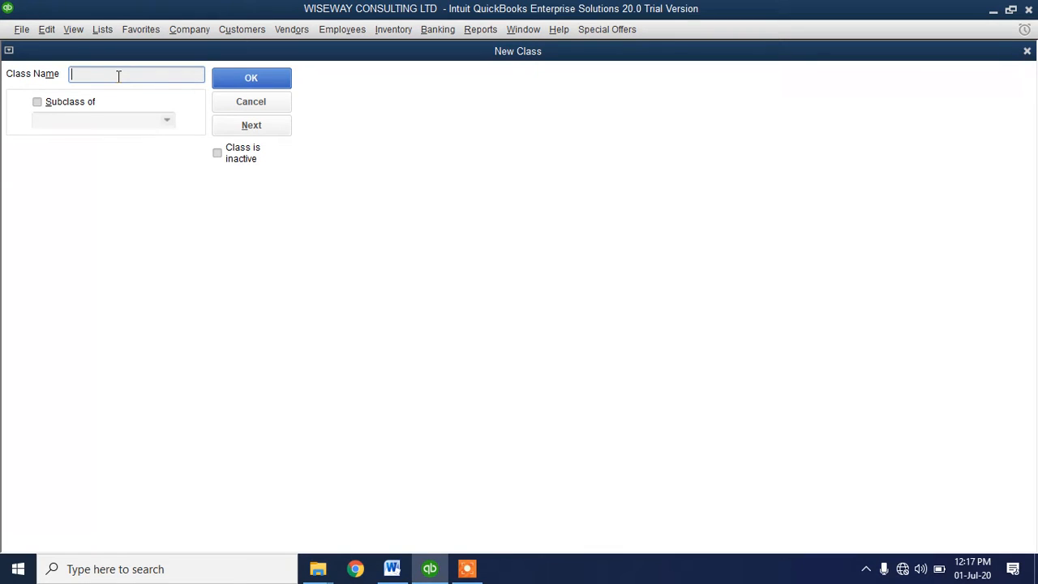
text(ACCRA BRANCH)
click(240, 132)
Add a second class named CAPE COAST BRANCH and continue to another new class
text(CAPE COAST BAR)
key(BackSpace)
key(BackSpace)
text(RANCH)
click(279, 130)
Add a third class named KUMASI BRANCH and continue to another new class
text(KUAN)
key(BackSpace)
key(BackSpace)
text(MASI BRANCH)
click(217, 125)
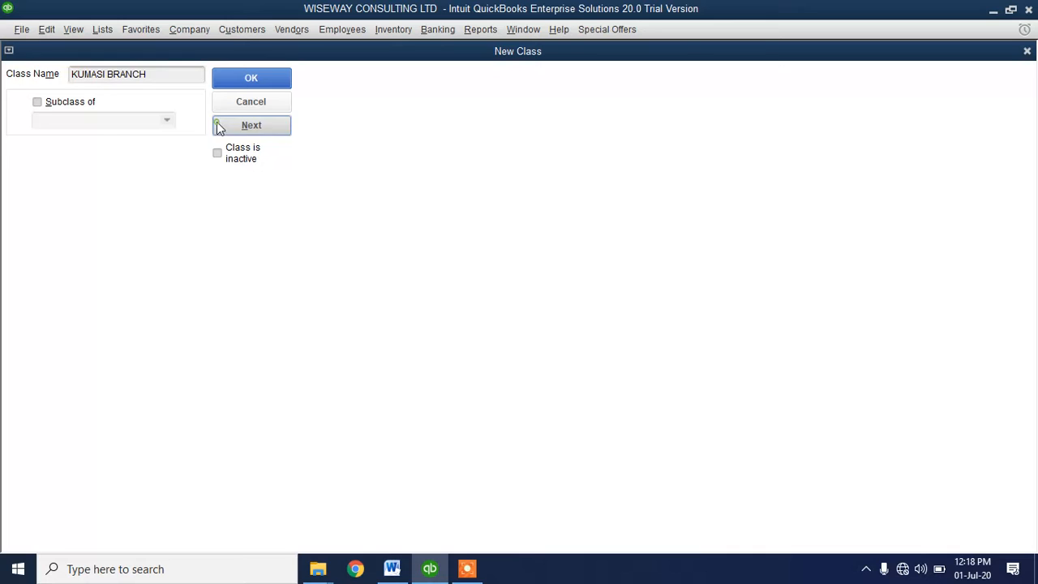
Add a final class named TAKORADI BRANCH and return to the Class List
click(105, 77)
text(TAKORA)
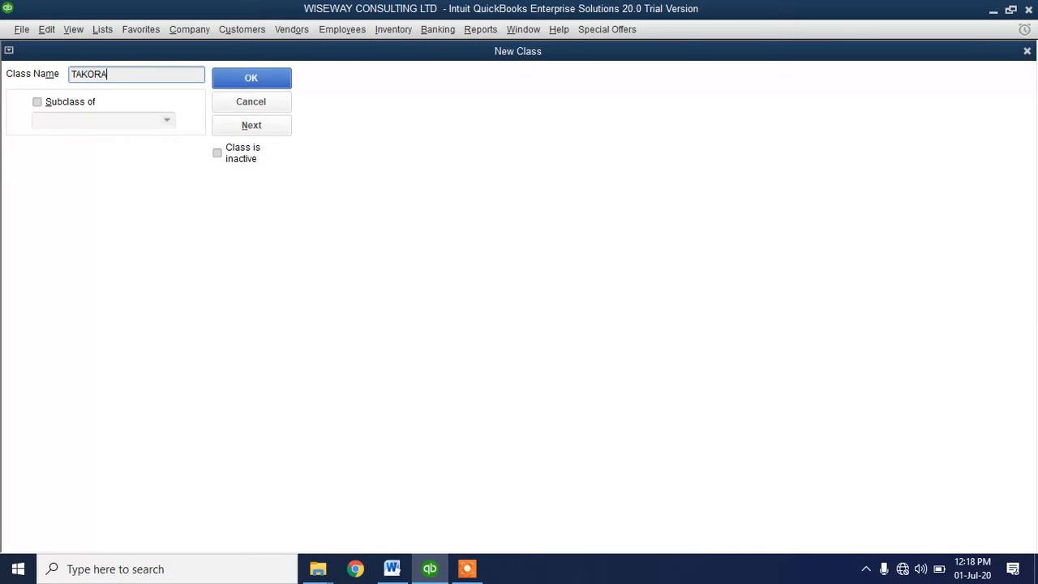
text(DI BRANCH)
key(BackSpace)
key(BackSpace)
key(BackSpace)
text(NCH)
click(241, 79)
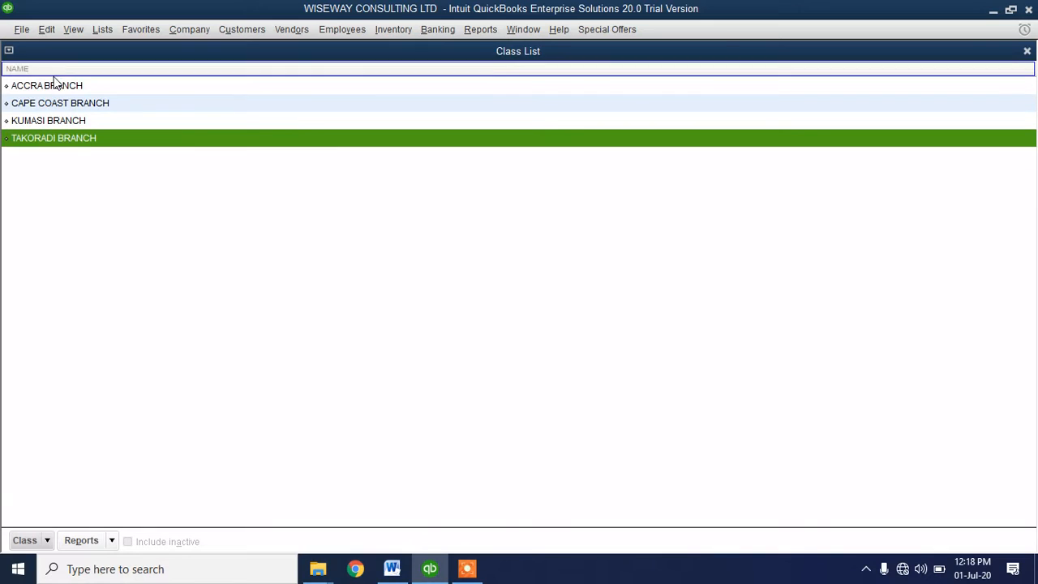
Review each branch class in the Class List and close the list
click(53, 85)
click(60, 104)
click(60, 120)
click(60, 138)
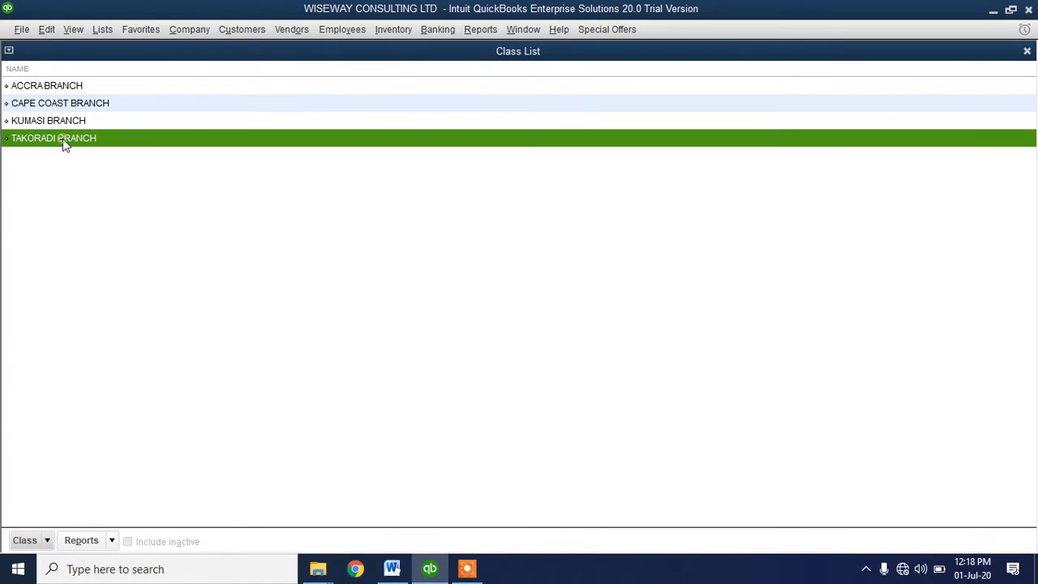
click(48, 89)
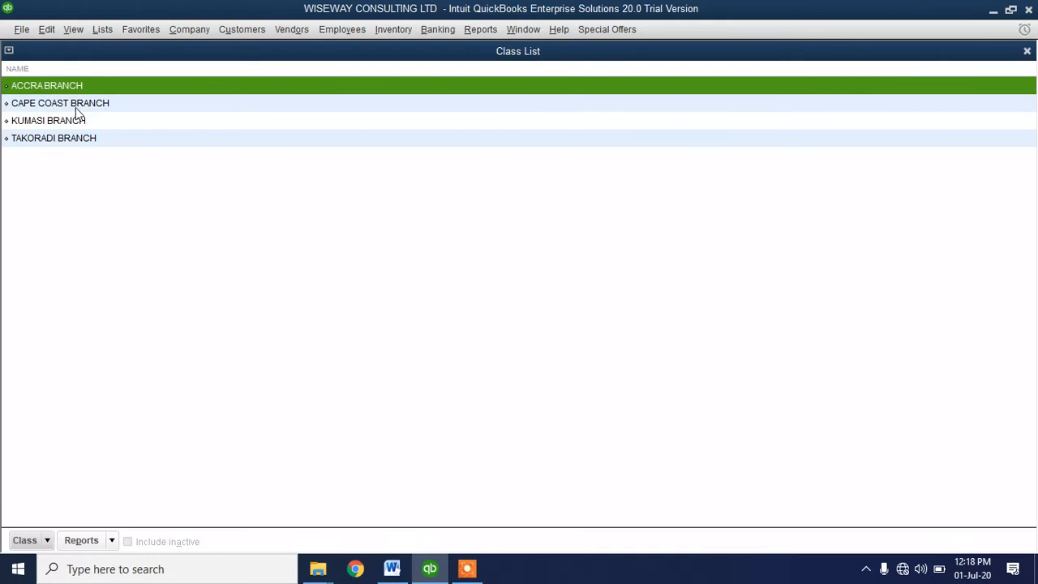
click(73, 105)
click(68, 122)
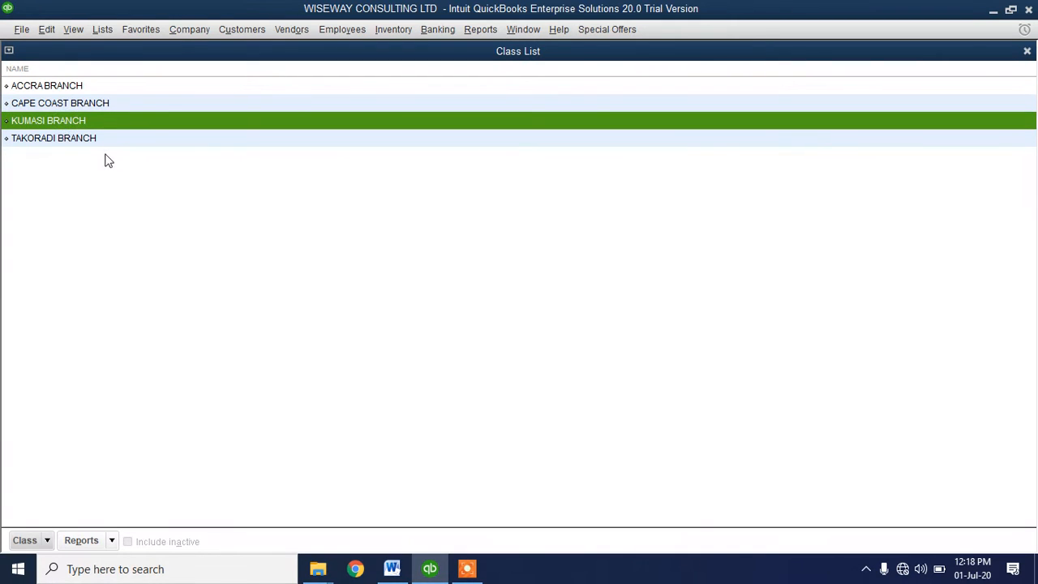
click(1027, 50)
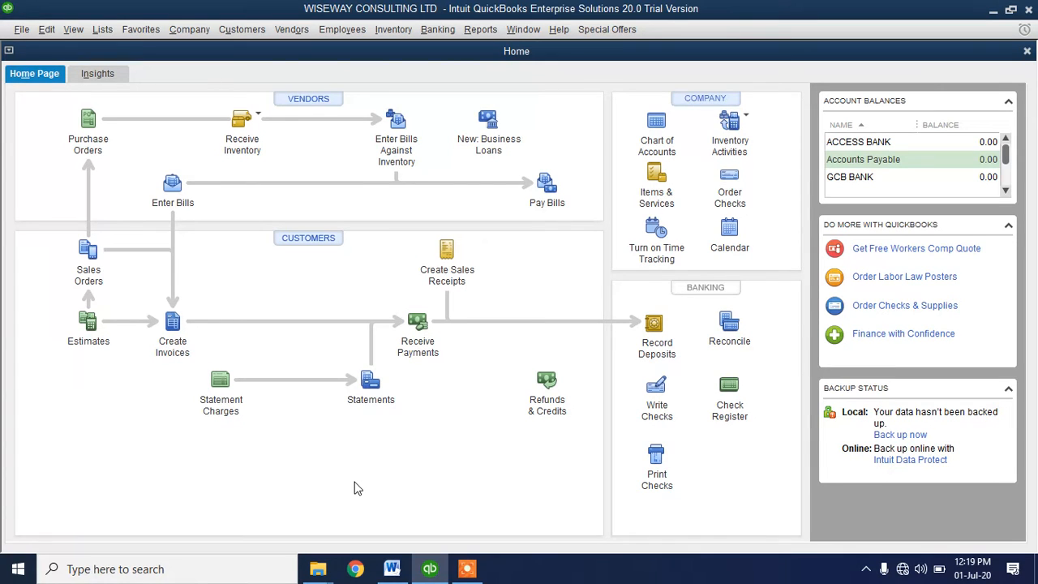
Start a new invoice with the Intuit Professional Invoice template for the customer KELNAL INSTITUTE
click(174, 326)
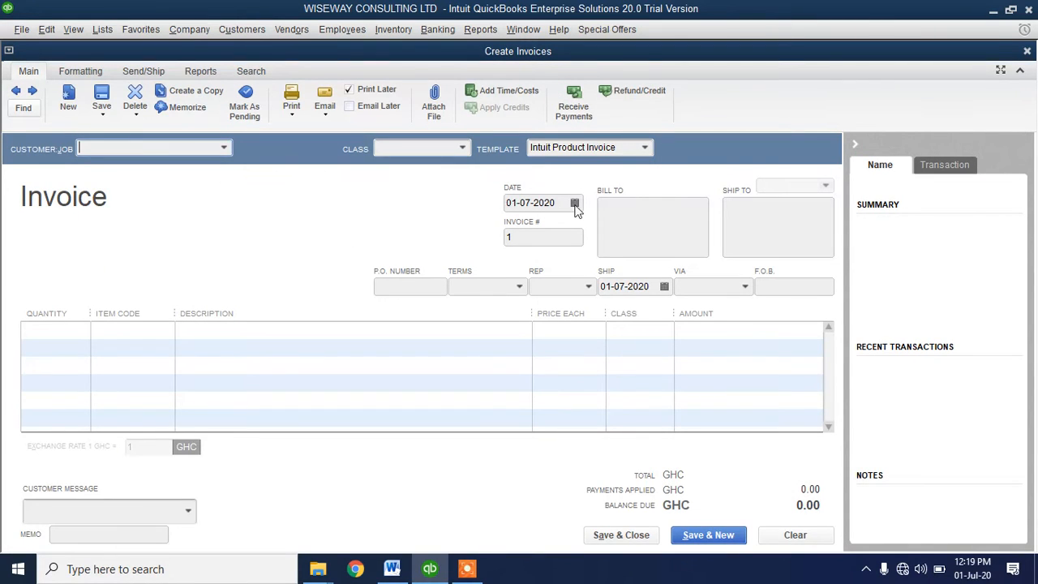
click(645, 147)
click(607, 203)
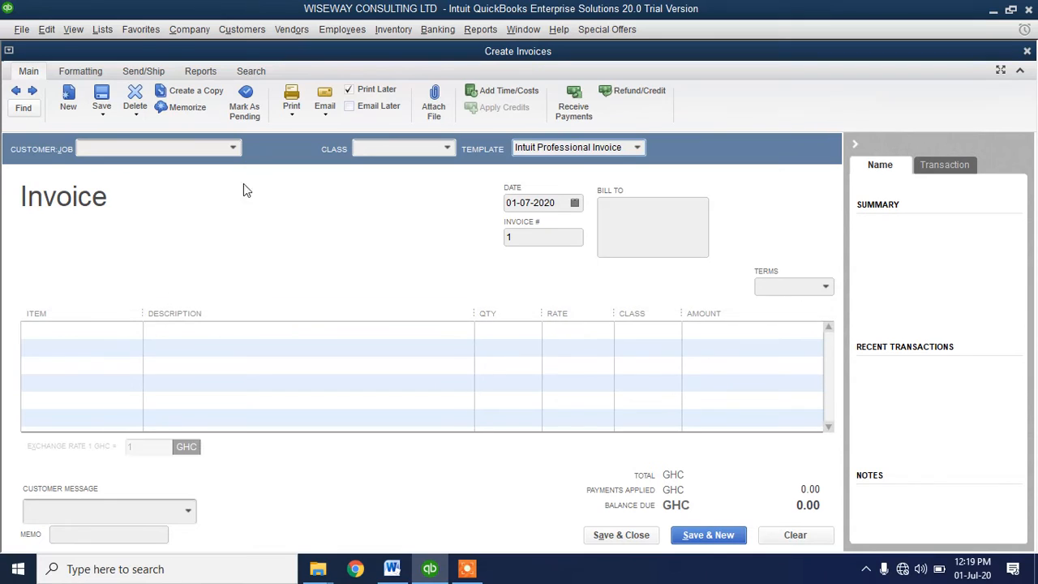
click(234, 151)
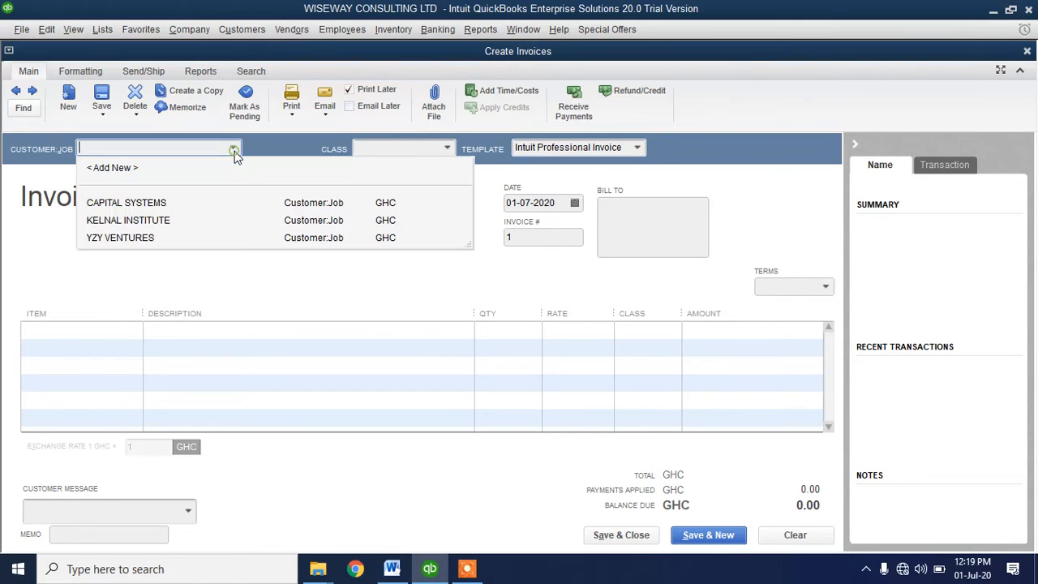
click(137, 222)
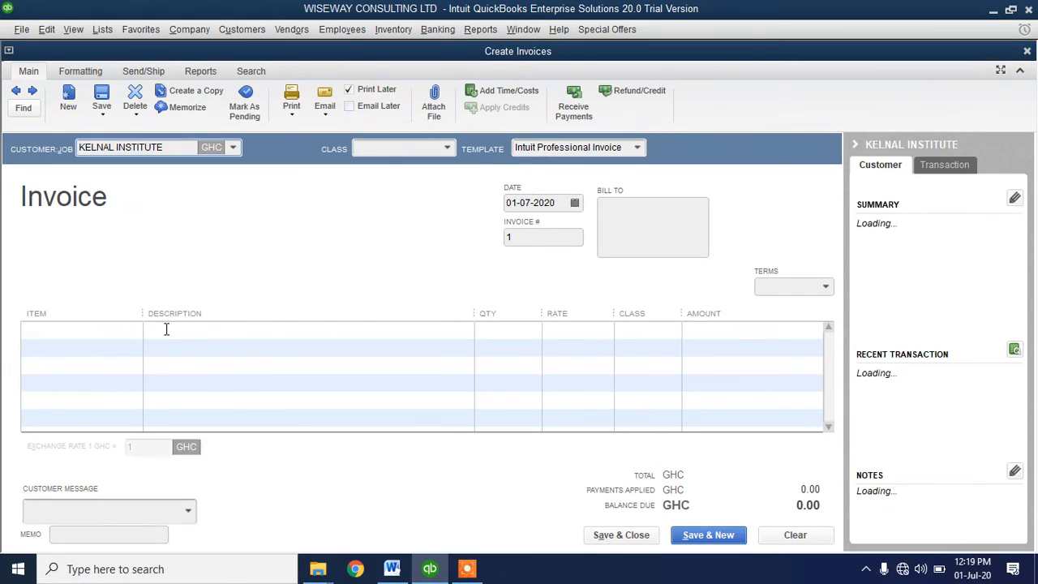
Widen the invoice's item column and add an ACCOUNTING SOFTWARE IMPL. line with an amount of 5,000
drag(147, 311, 180, 313)
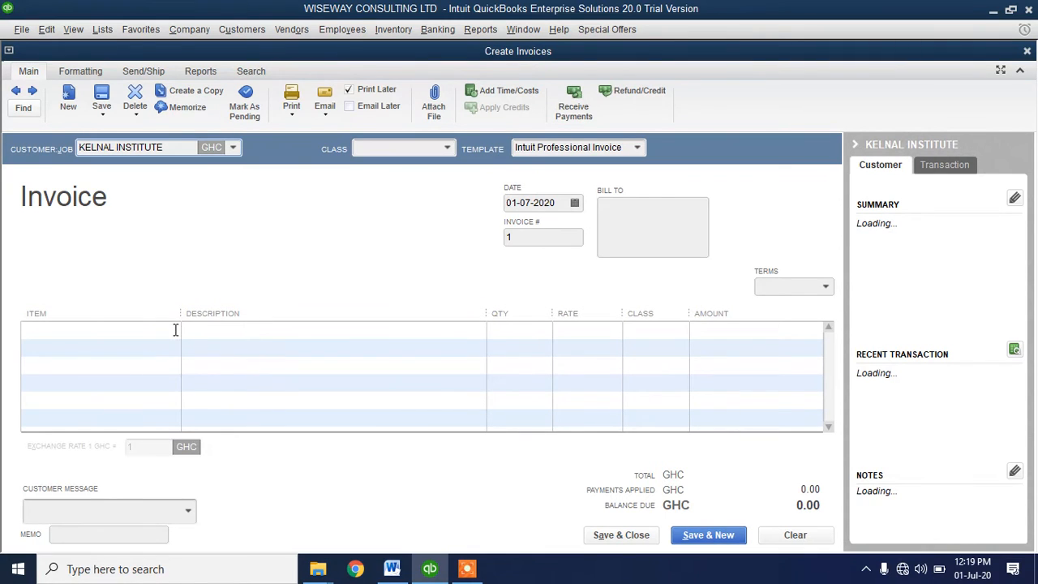
click(176, 333)
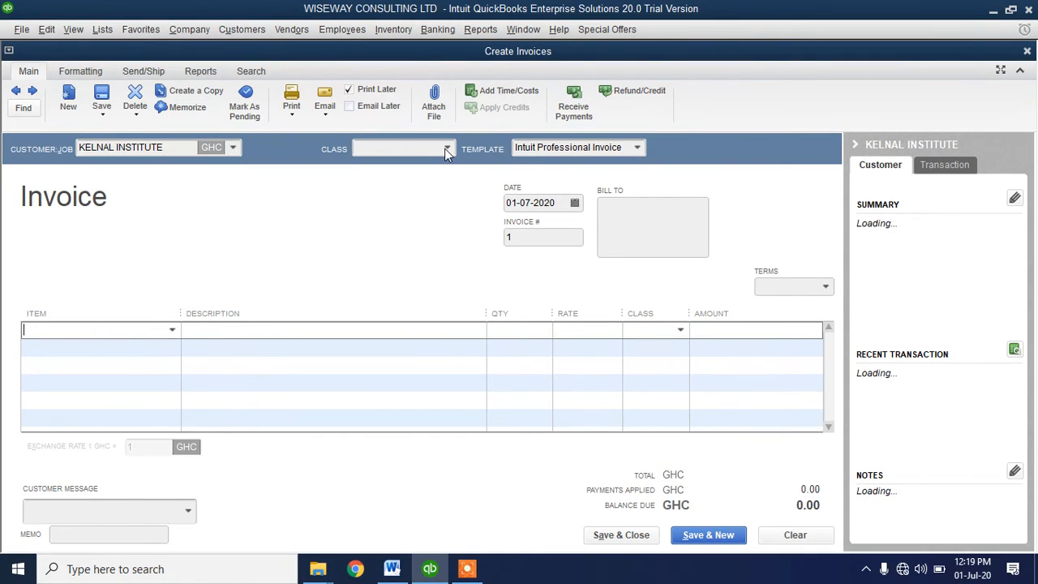
click(171, 331)
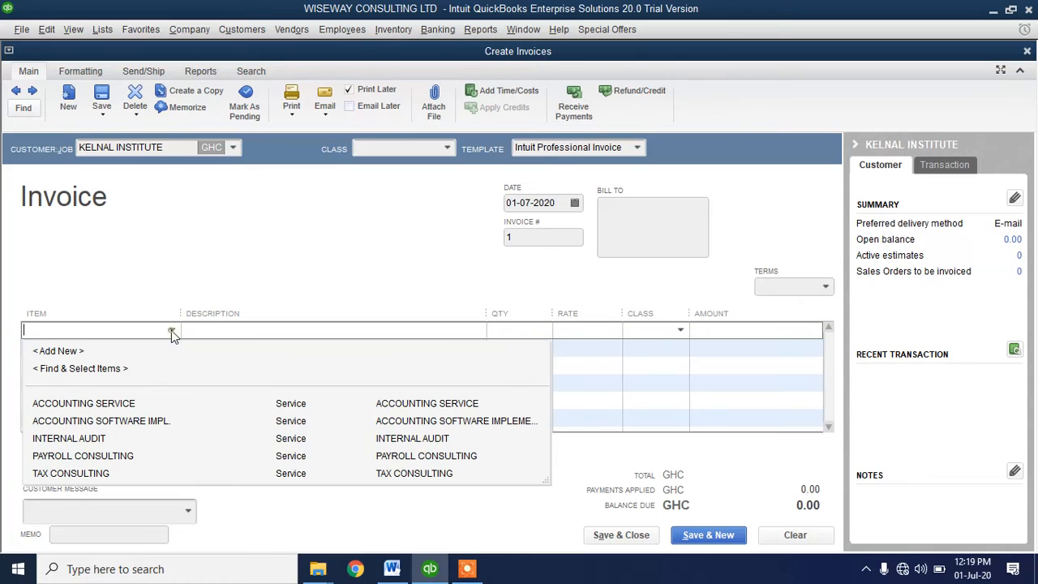
click(102, 423)
drag(181, 313, 203, 321)
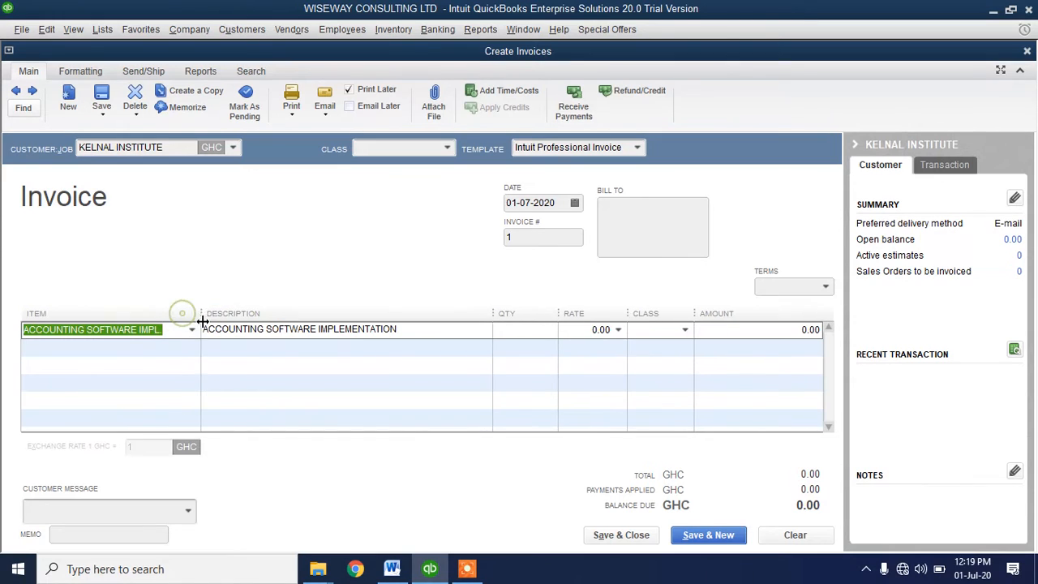
click(783, 328)
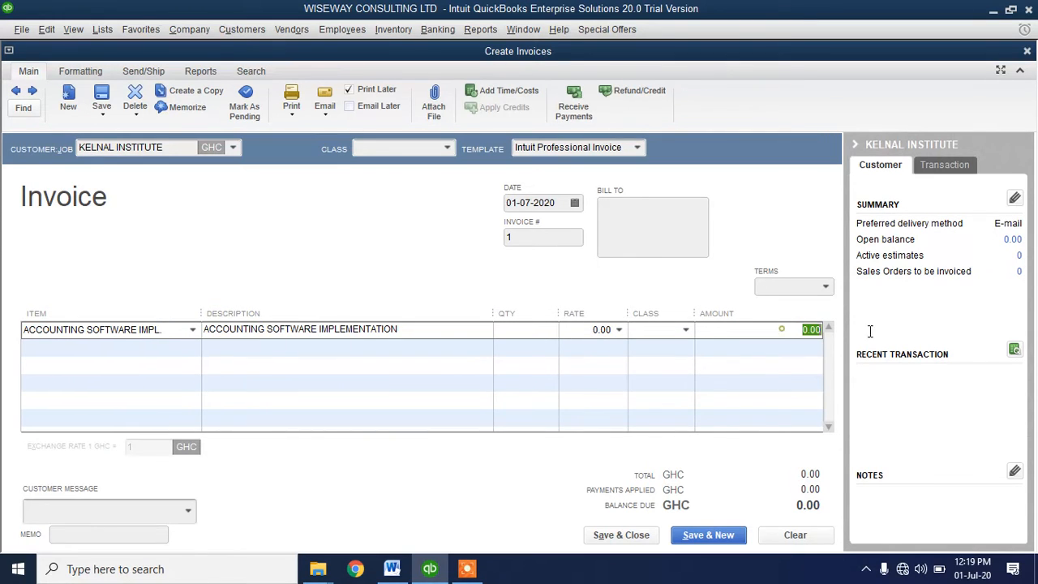
text(5000)
click(721, 353)
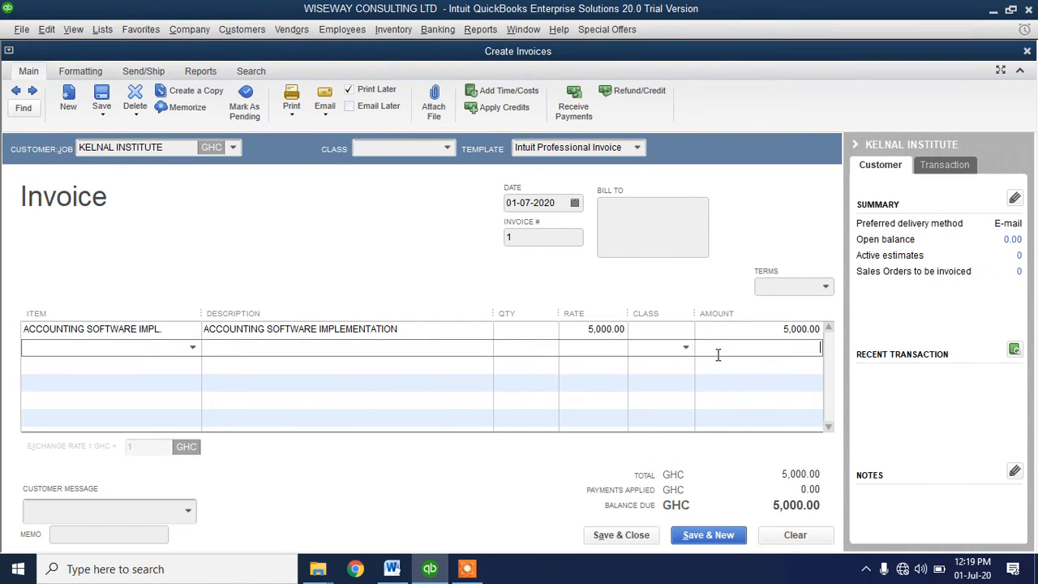
Assign the accounting software line to the ACCRA BRANCH class and widen the class column to fit the full name
click(686, 334)
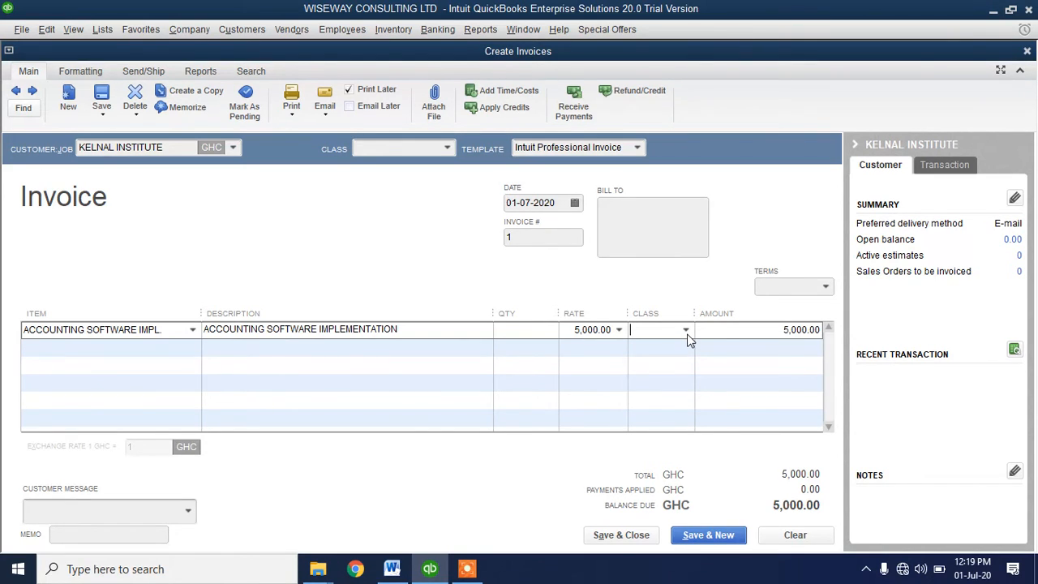
click(687, 333)
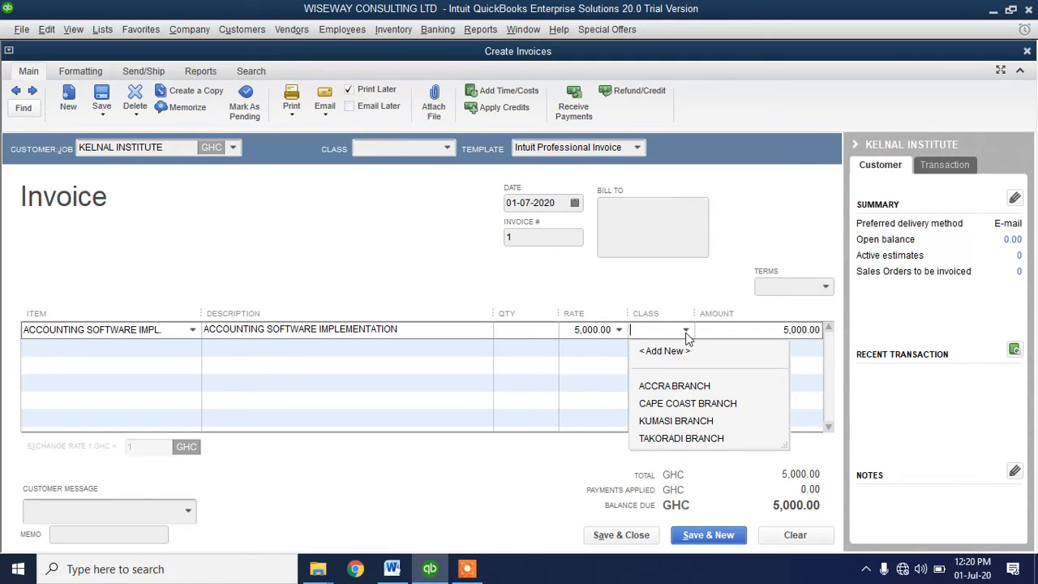
click(691, 387)
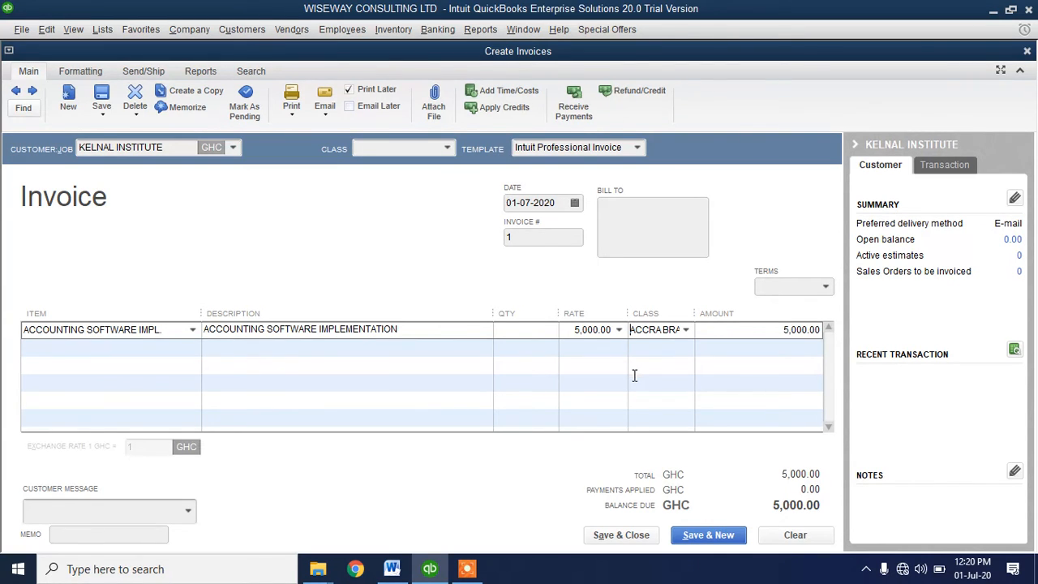
drag(628, 315, 608, 315)
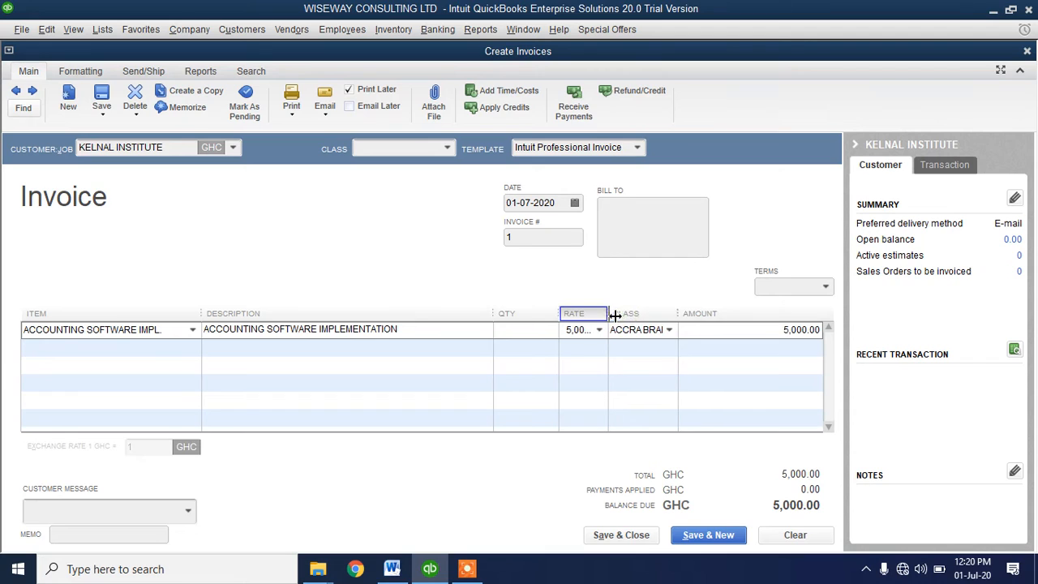
drag(681, 313, 713, 311)
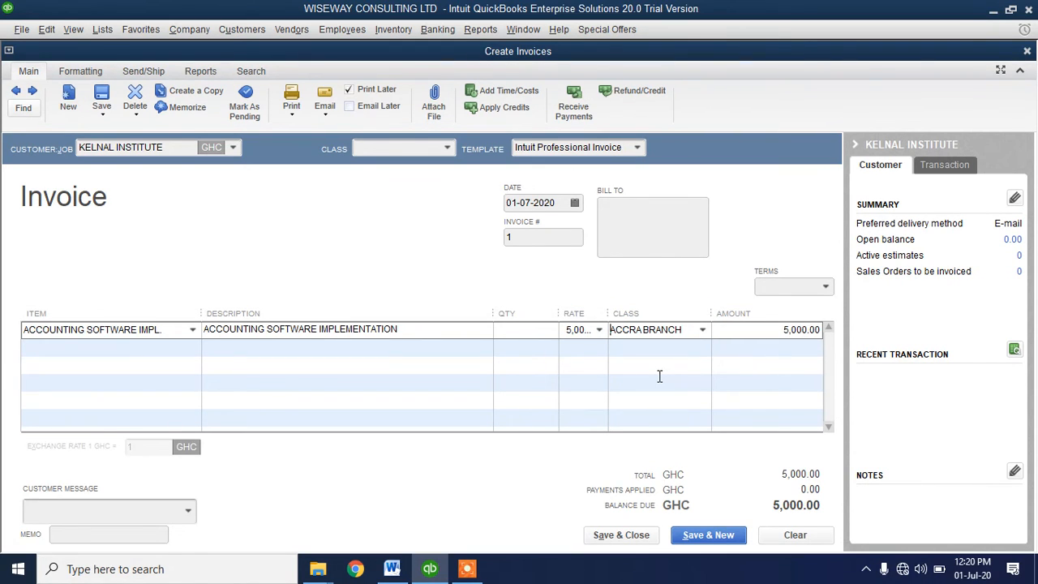
Set the class of the whole invoice to ACCRA BRANCH, then save and close the invoice
click(447, 147)
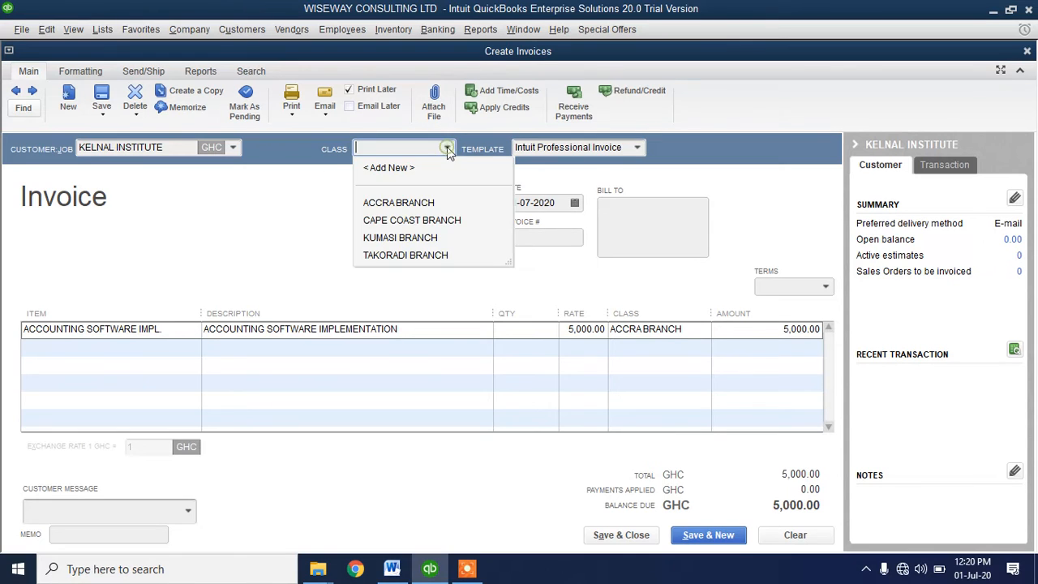
click(440, 203)
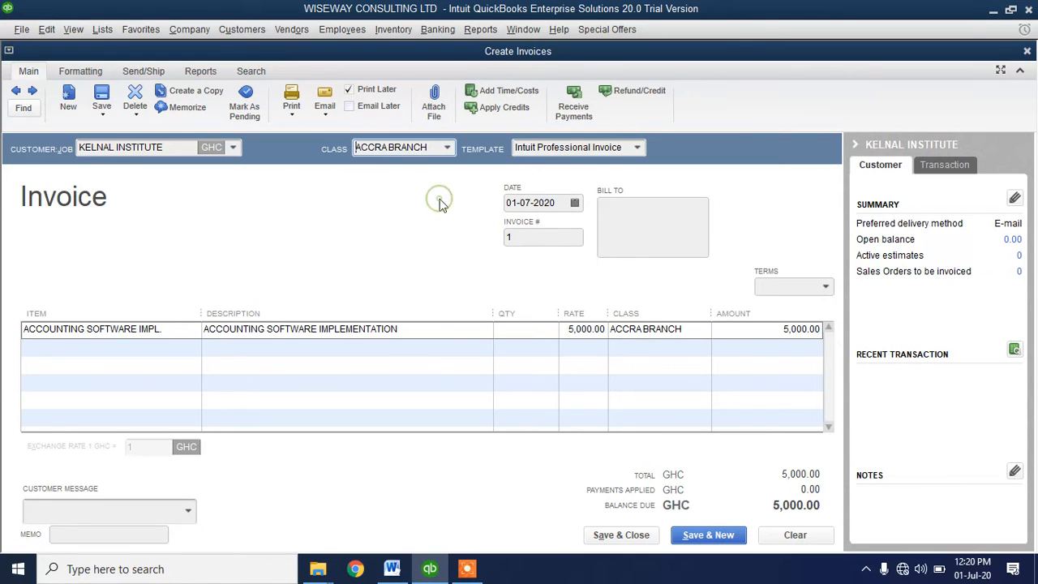
click(640, 536)
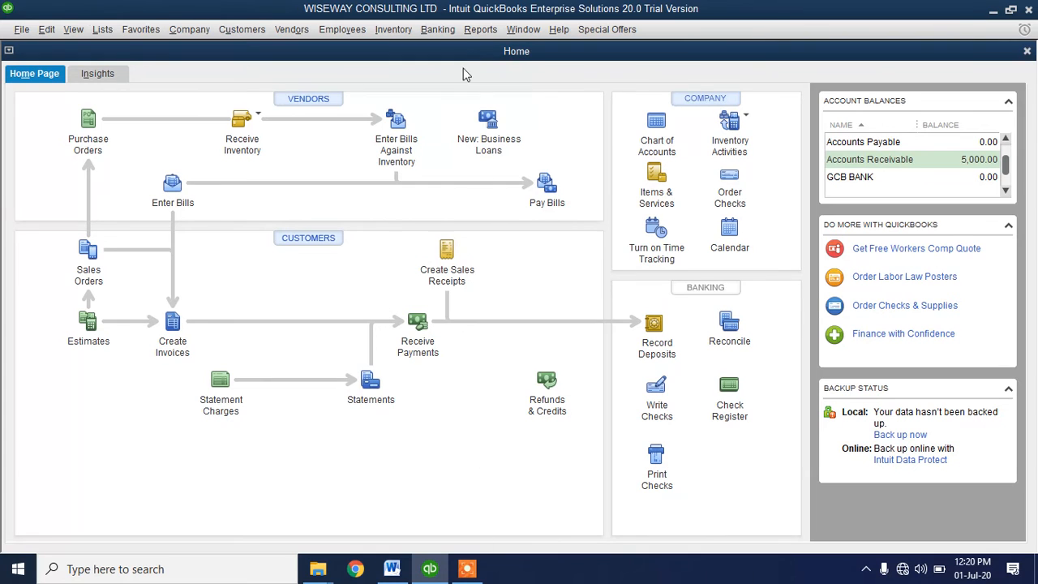
View the Profit & Loss by Class report for This Fiscal Year-to-date, then close it
click(476, 36)
mouse_move(523, 211)
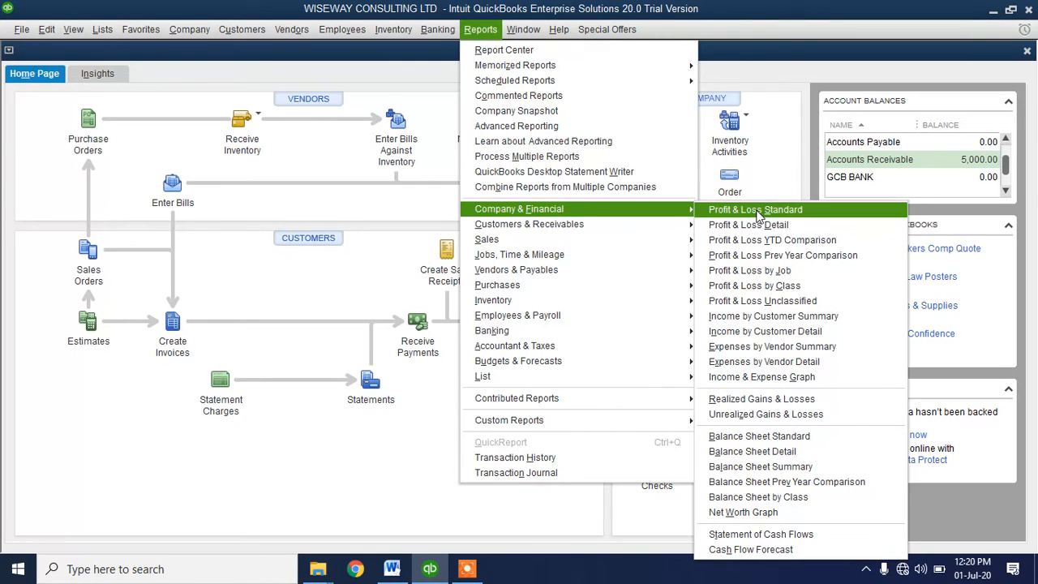
click(754, 292)
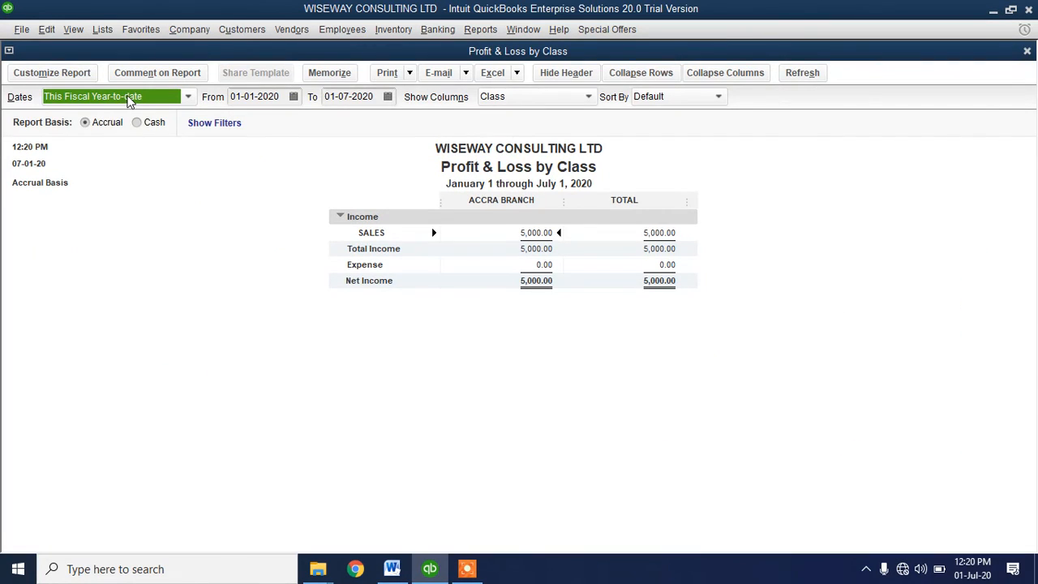
click(127, 97)
click(128, 97)
click(1027, 50)
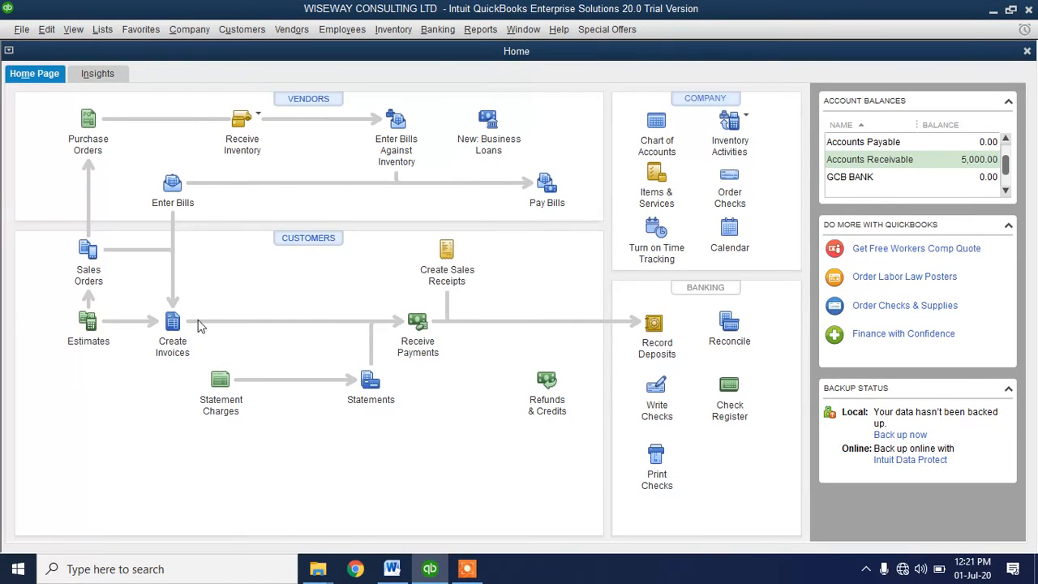
Start a new invoice for the customer YZY VENTURES and set its class to CAPE COAST BRANCH
click(172, 324)
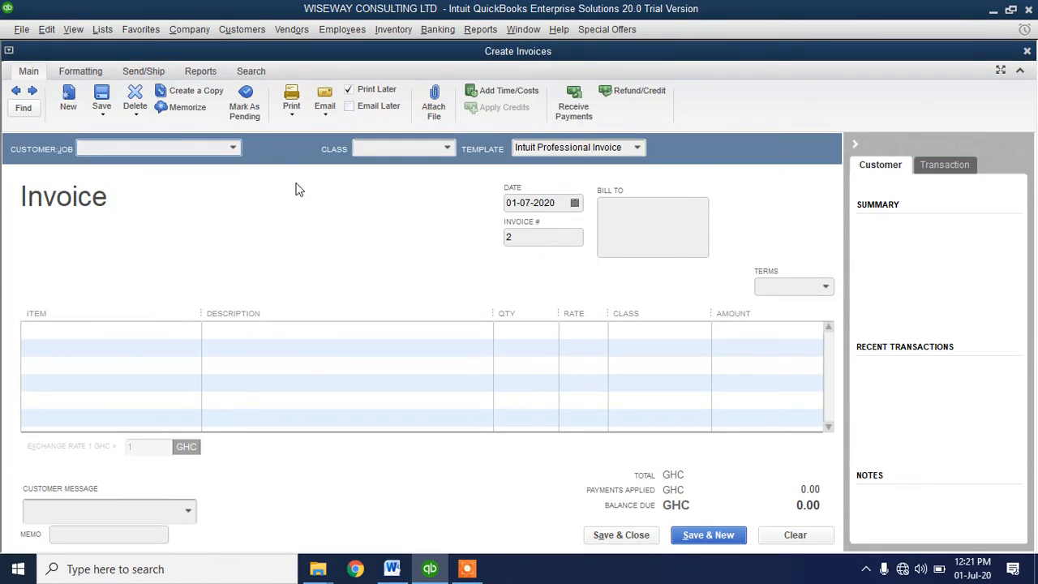
click(232, 146)
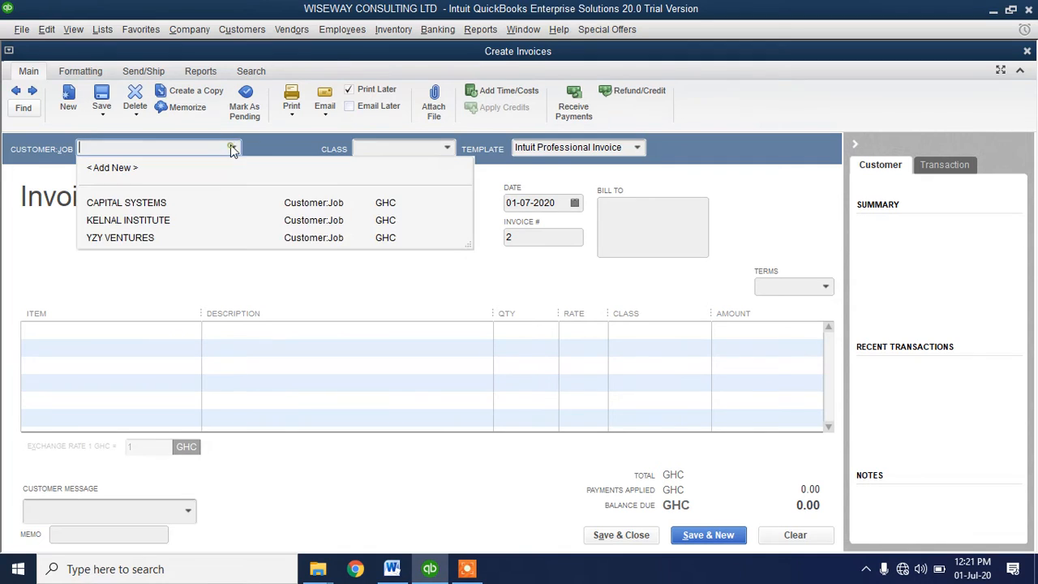
click(142, 238)
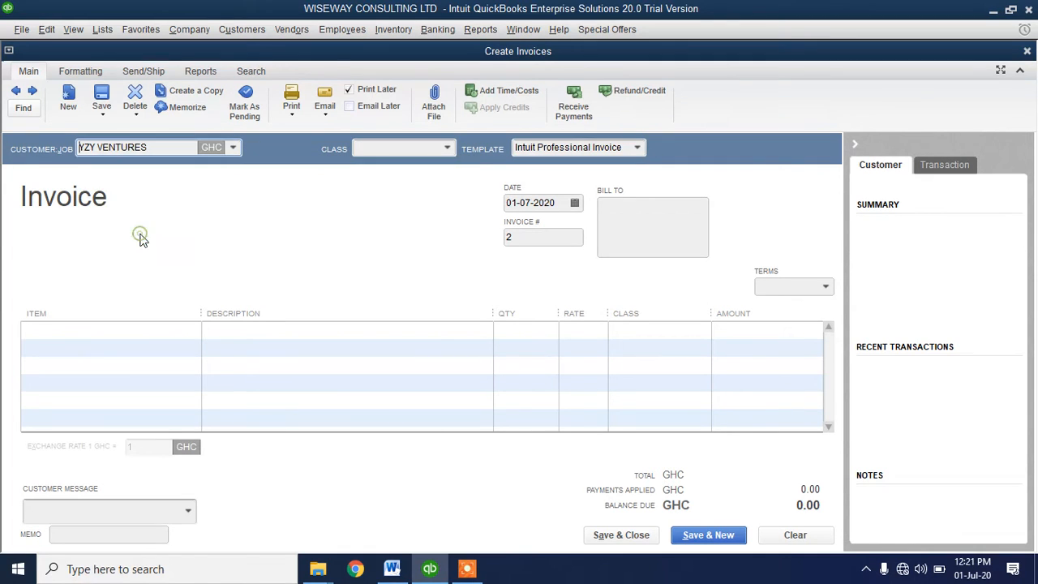
click(447, 148)
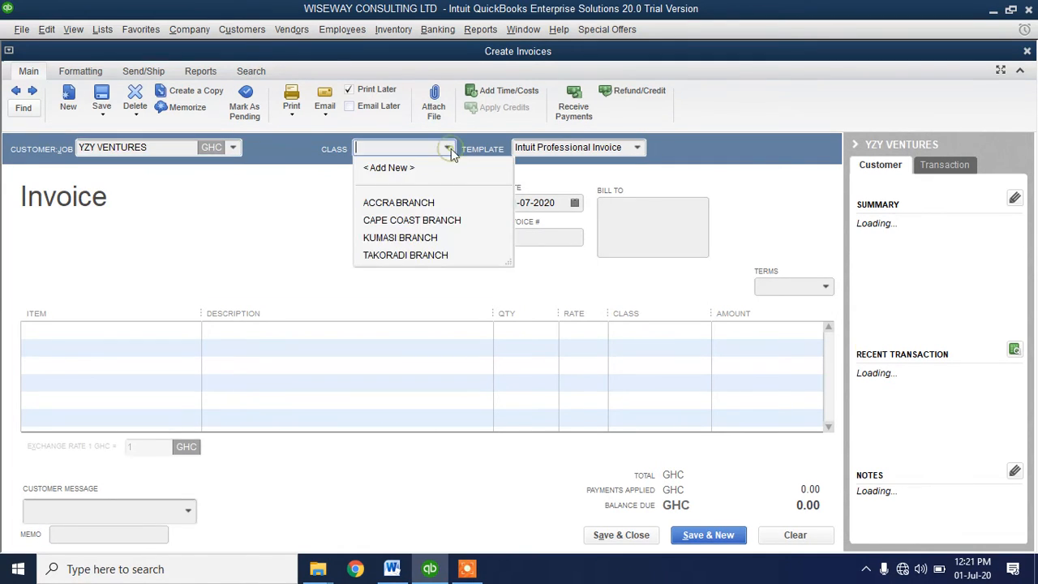
click(413, 222)
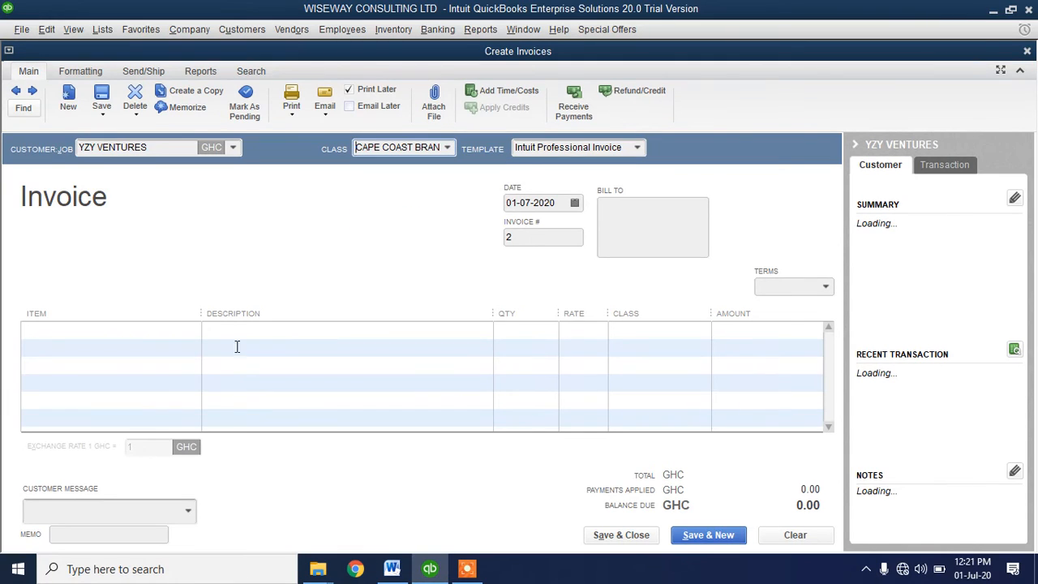
Add an INTERNAL AUDIT line of 4,000 with the class column widened, then save and close the invoice
click(194, 334)
click(193, 331)
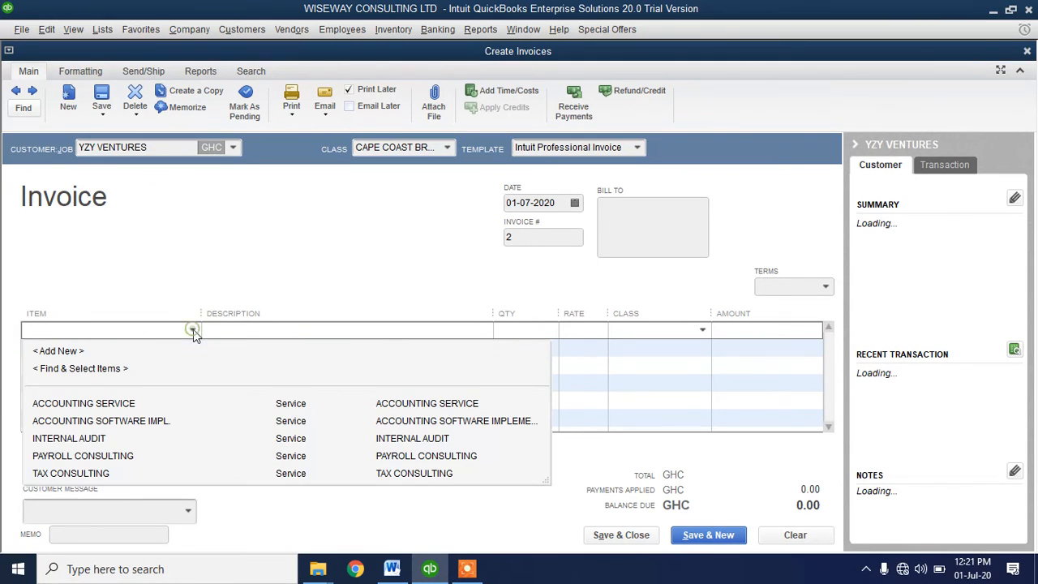
click(96, 438)
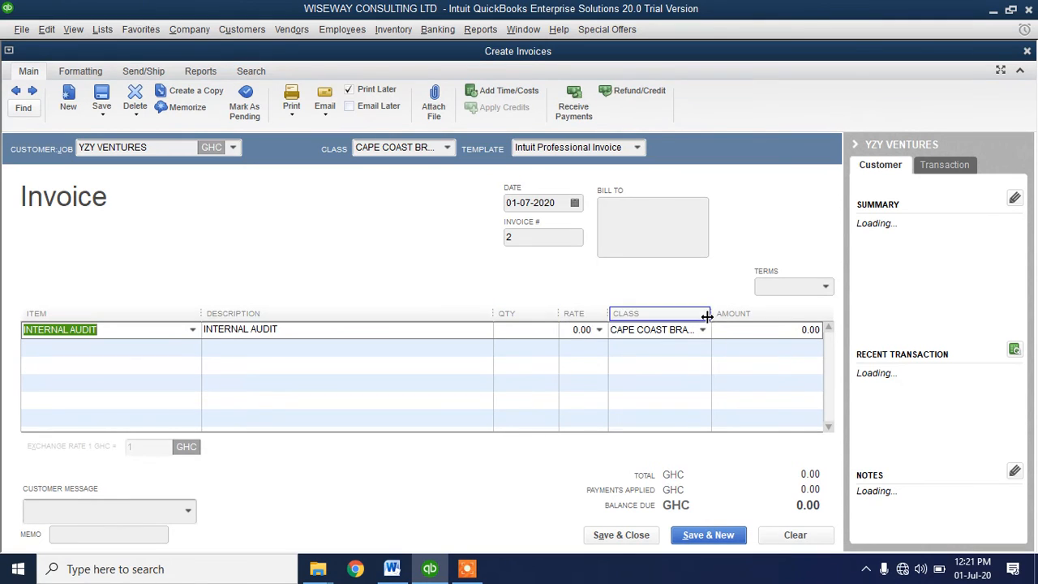
drag(707, 316, 733, 315)
click(801, 332)
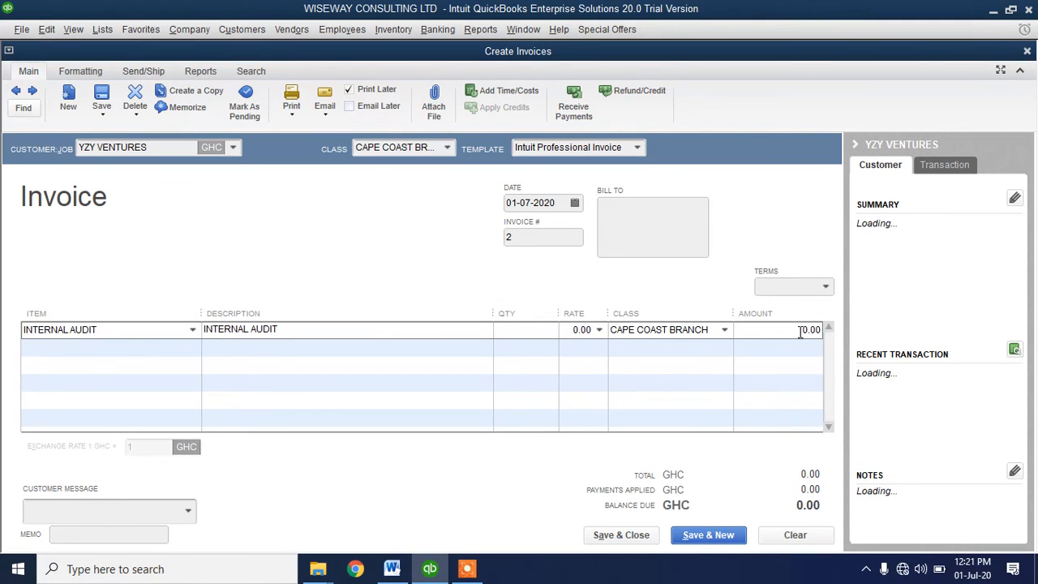
text(4000)
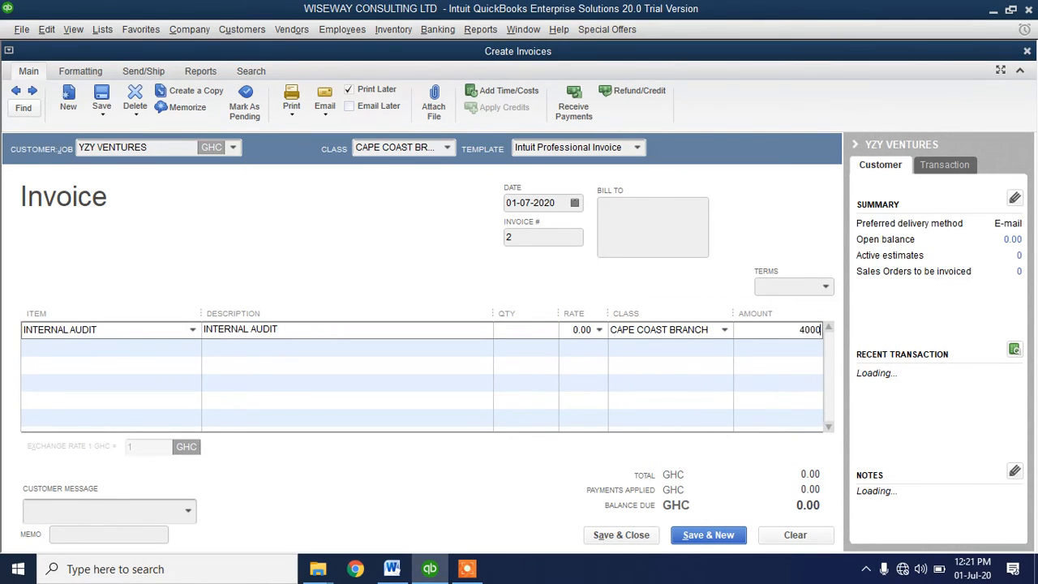
click(389, 330)
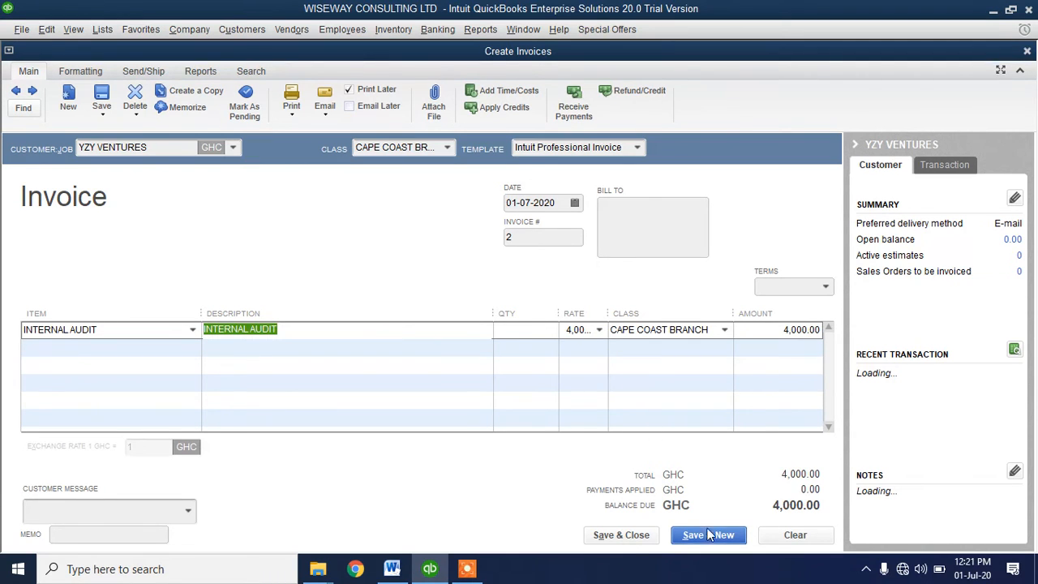
click(623, 535)
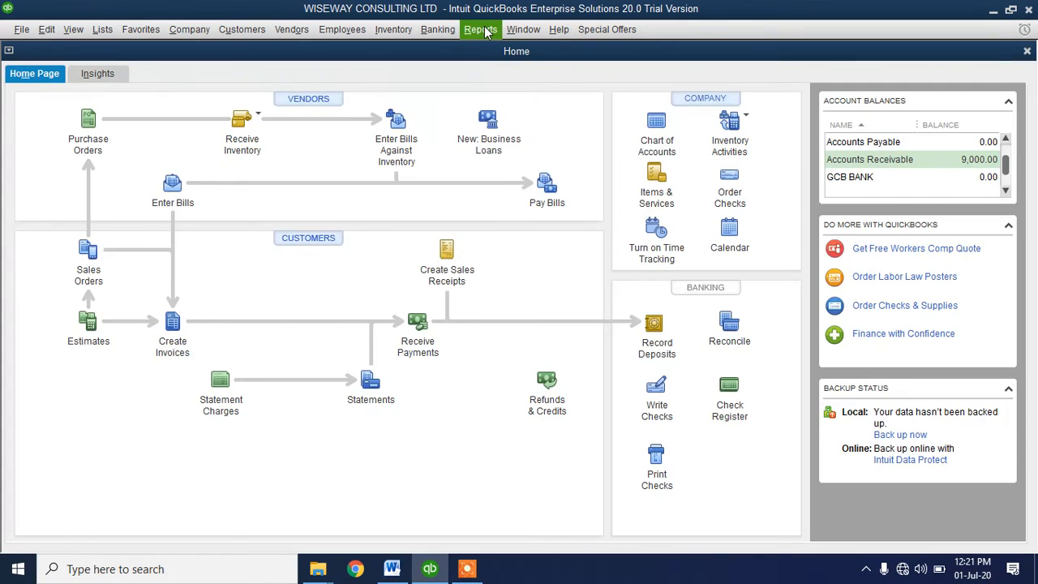
Reopen the Profit & Loss by Class report to compare income across the two invoiced branches, then close it
click(482, 30)
mouse_move(526, 216)
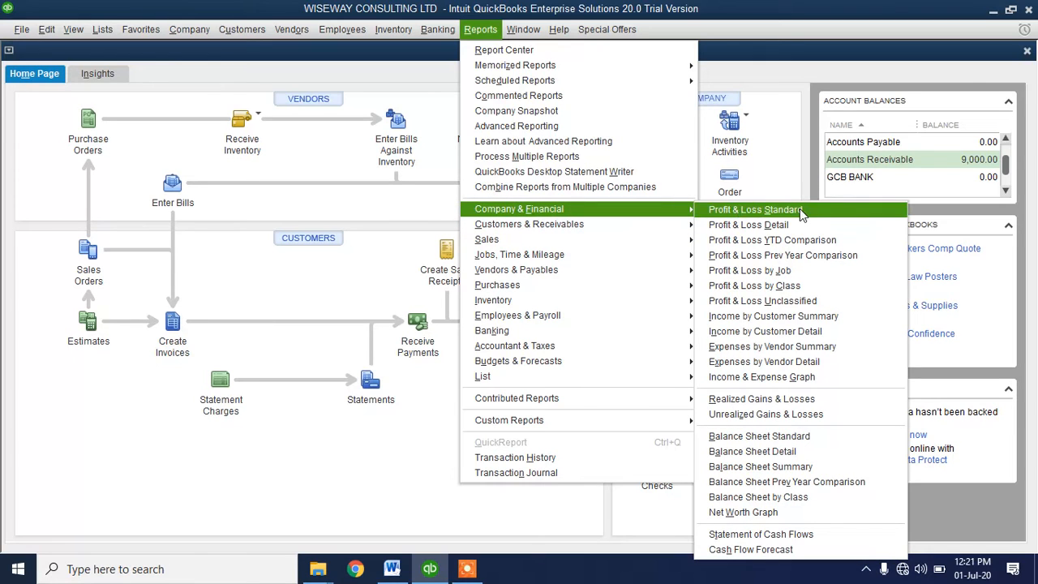
click(789, 289)
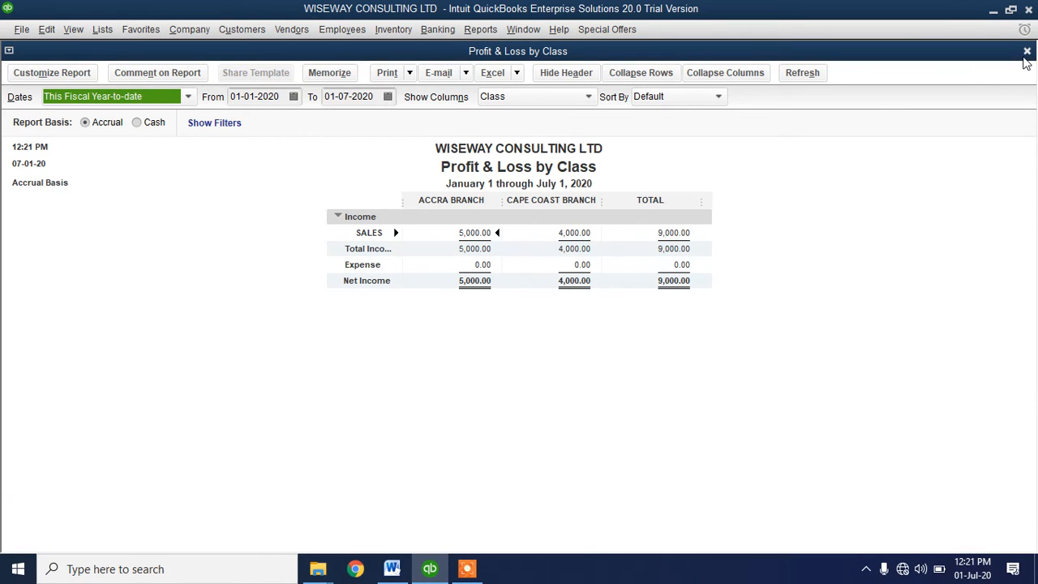
click(1027, 50)
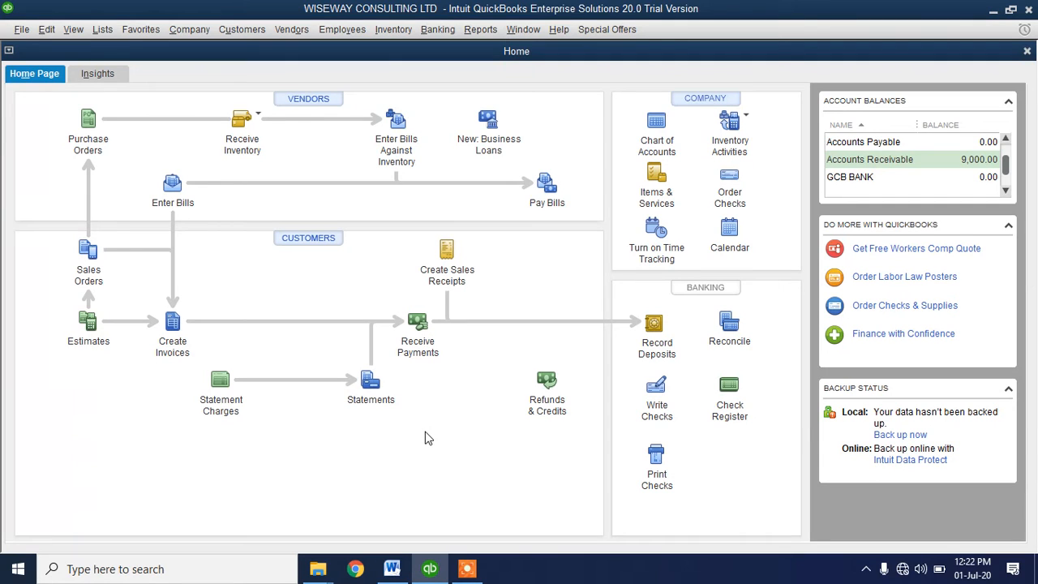
Start a new check drawn on GCB BANK and payable to the vendor ECG
click(657, 403)
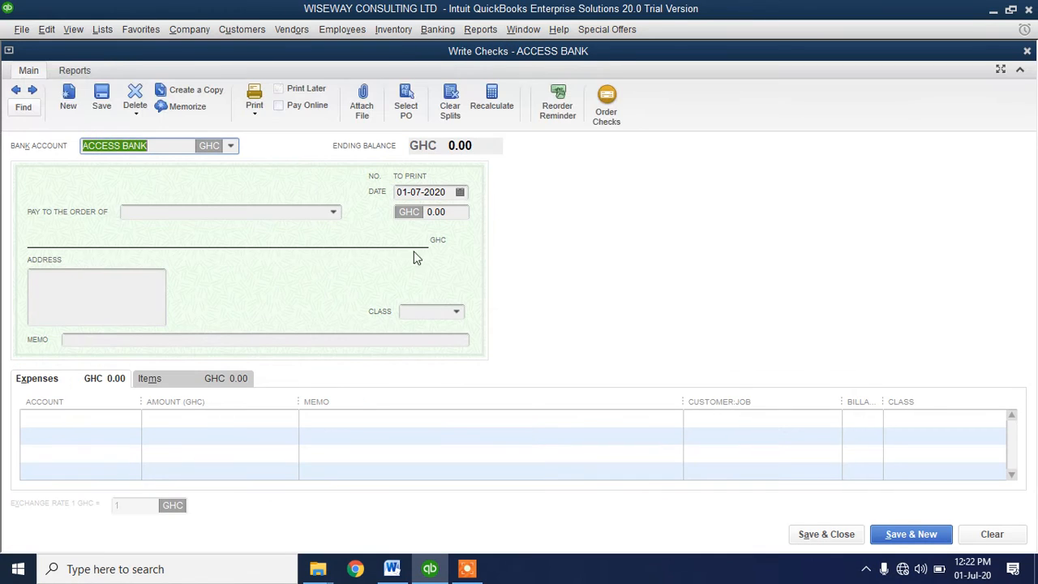
click(232, 147)
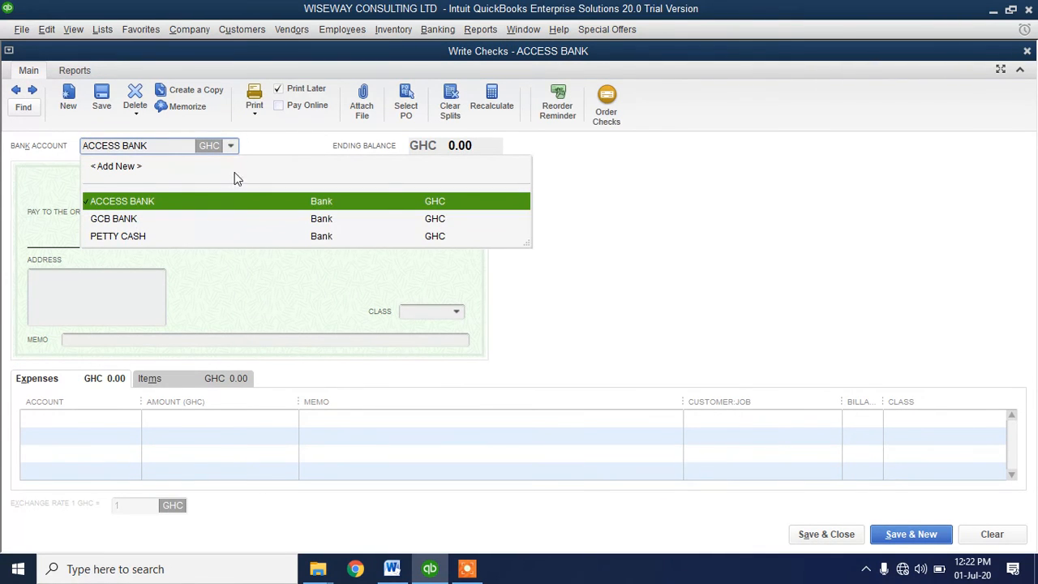
click(126, 219)
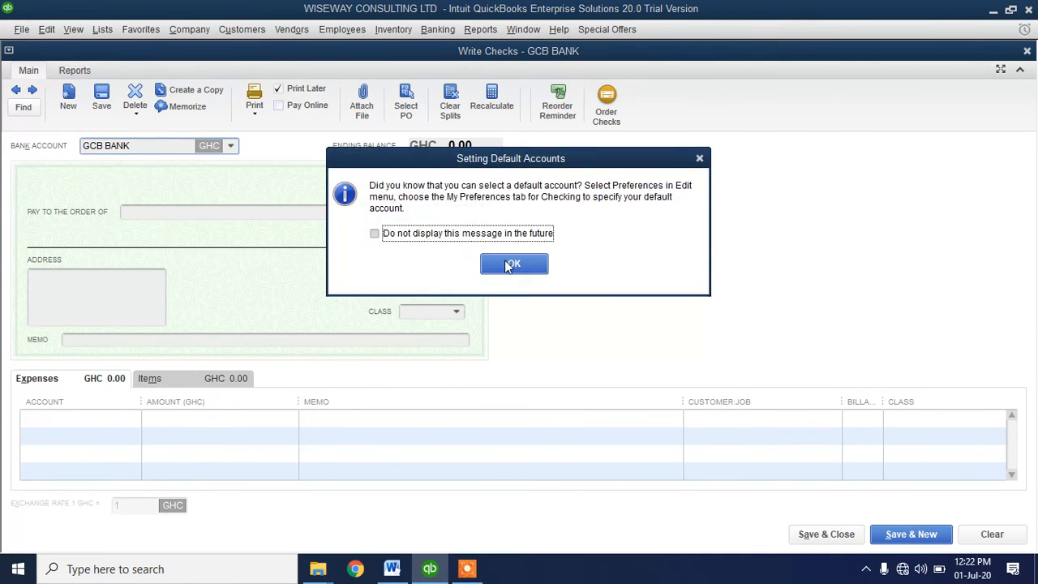
click(514, 263)
click(332, 213)
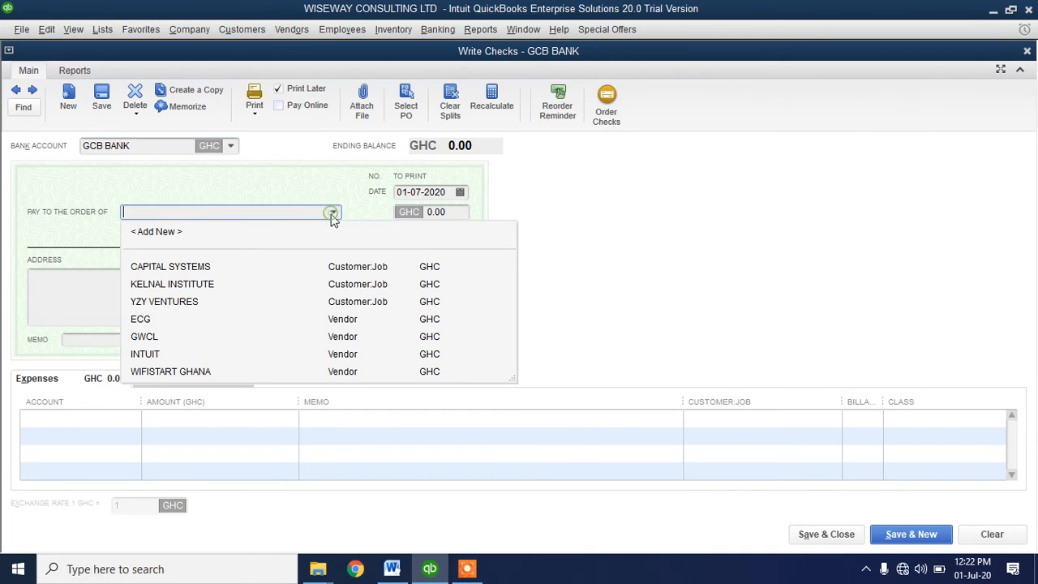
click(154, 324)
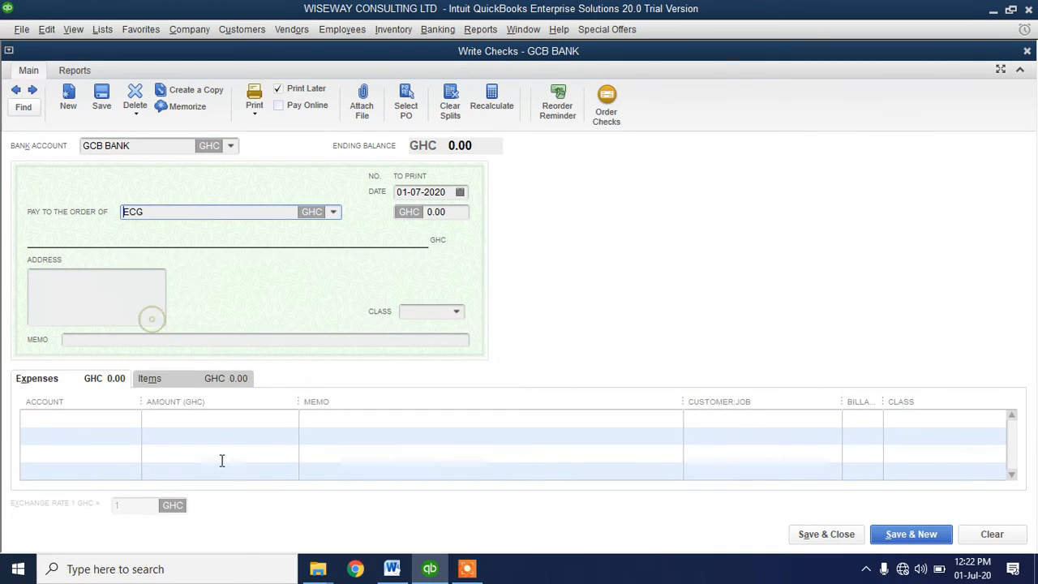
Add an ELECTRICITY expense line of 1,000 to the check, widen the billable column and assign the line to ACCRA BRANCH
click(138, 419)
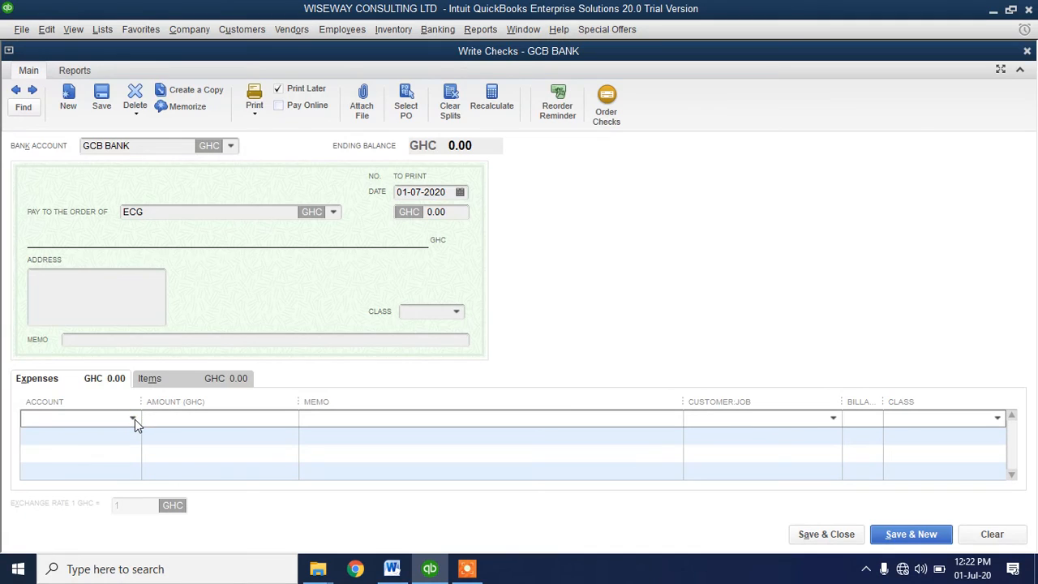
text(ELECTRICITY)
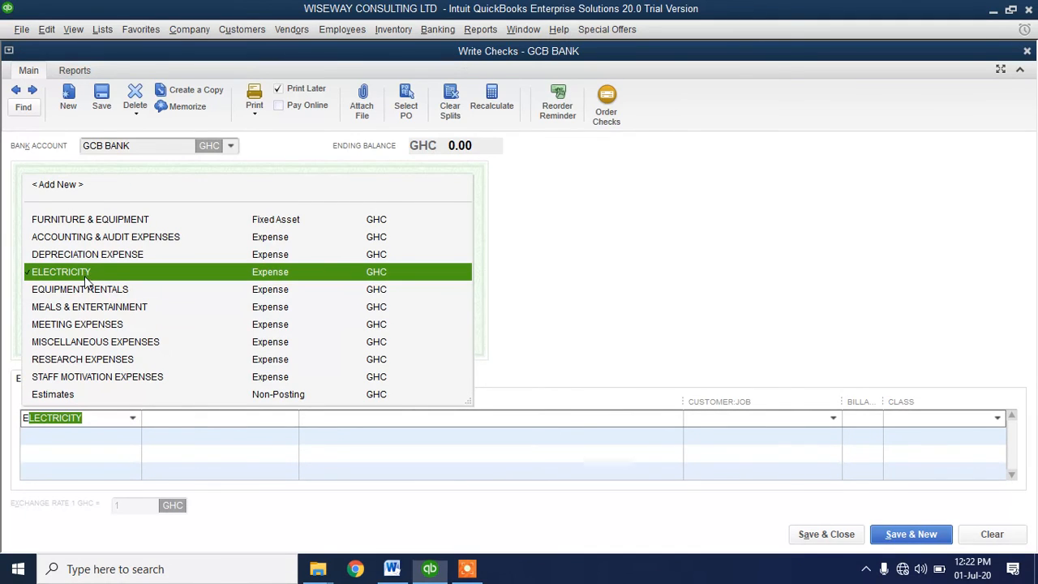
click(88, 274)
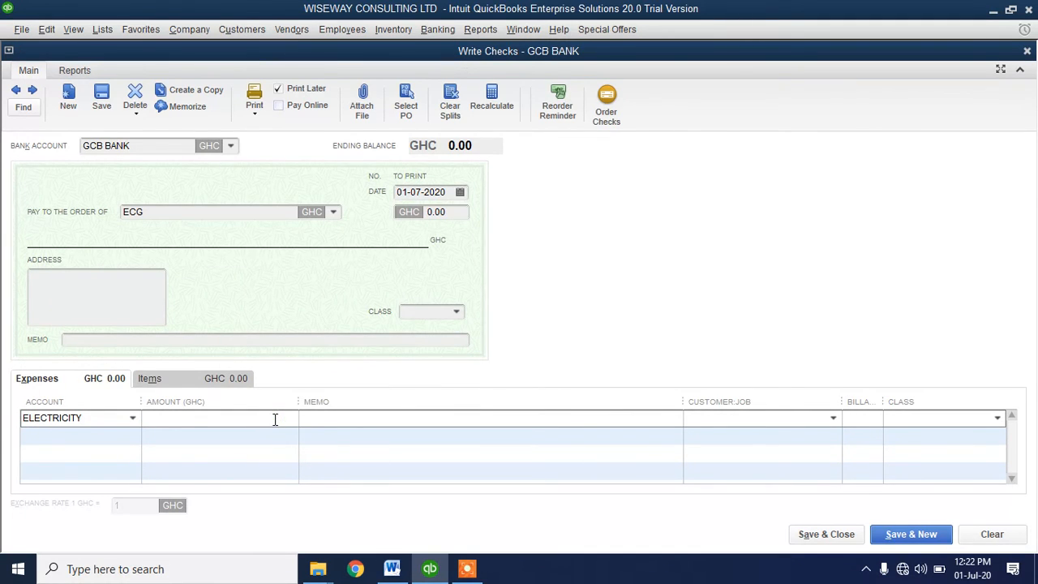
text(1000)
click(134, 433)
click(422, 415)
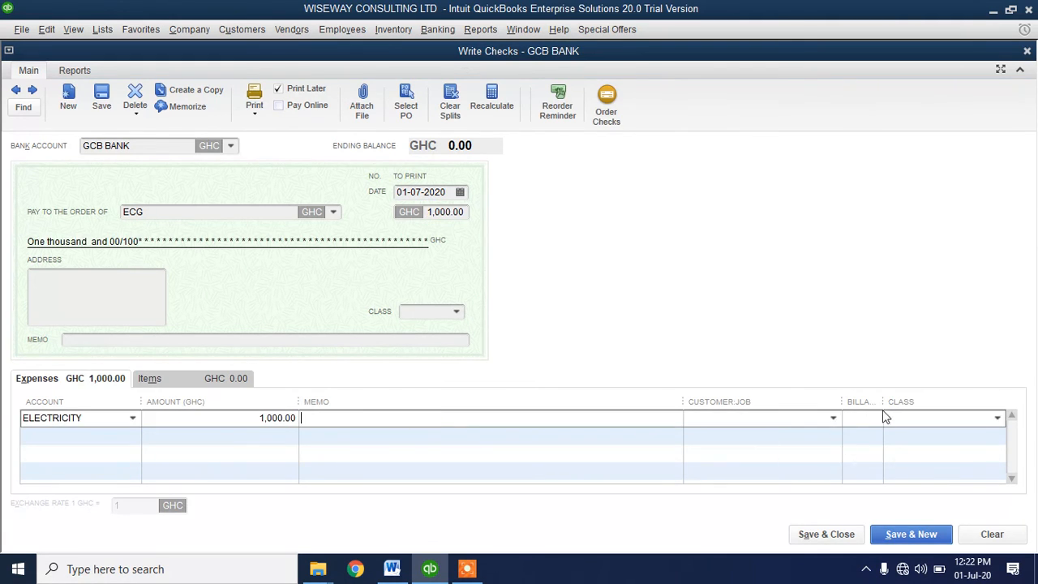
drag(884, 402, 907, 403)
click(998, 418)
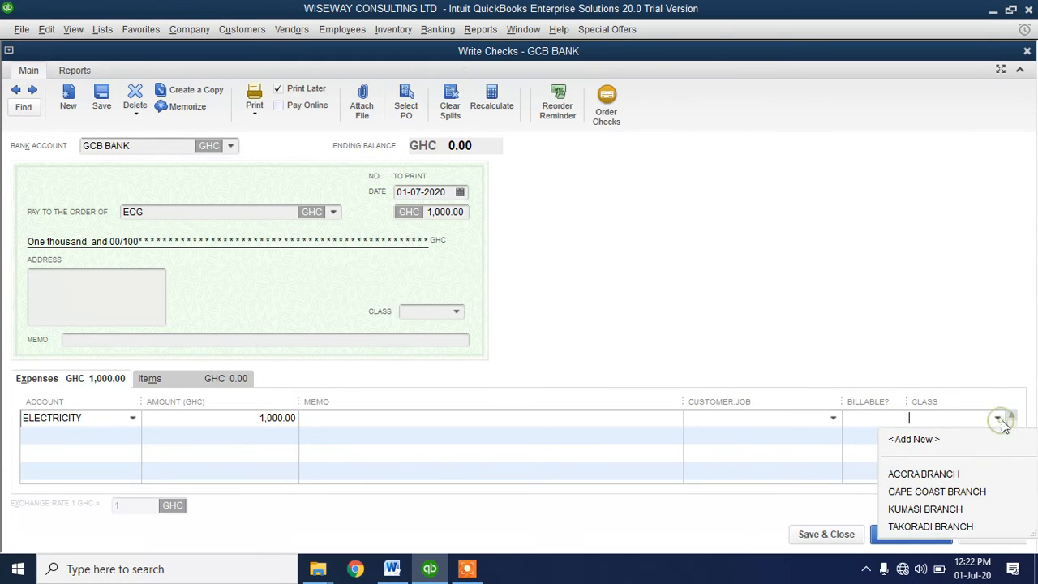
click(933, 474)
Add a second ELECTRICITY expense line of 2,000 for the CAPE COAST BRANCH class, then save and close the check
click(77, 436)
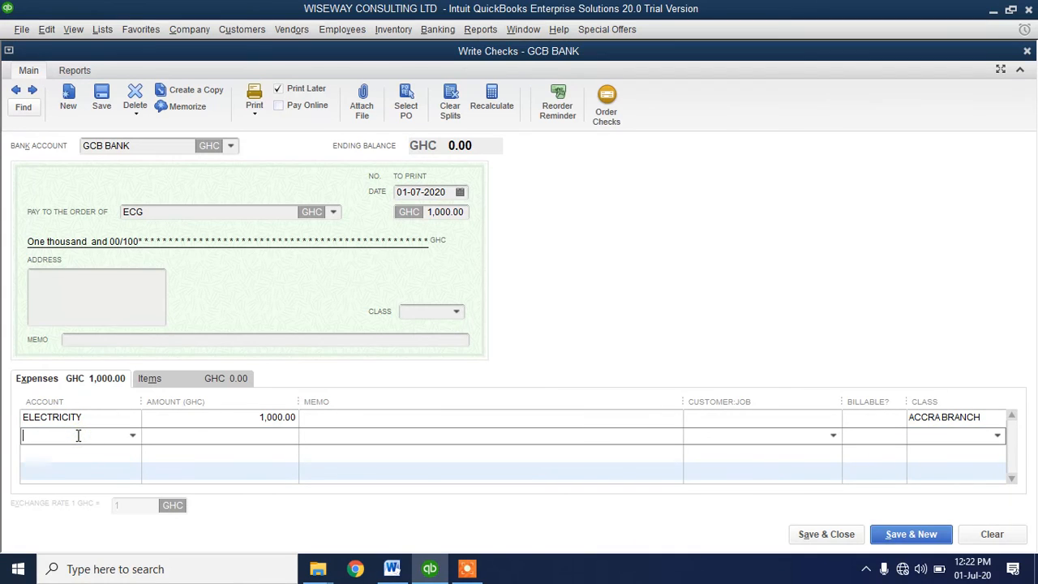
text(ELECTRICITY)
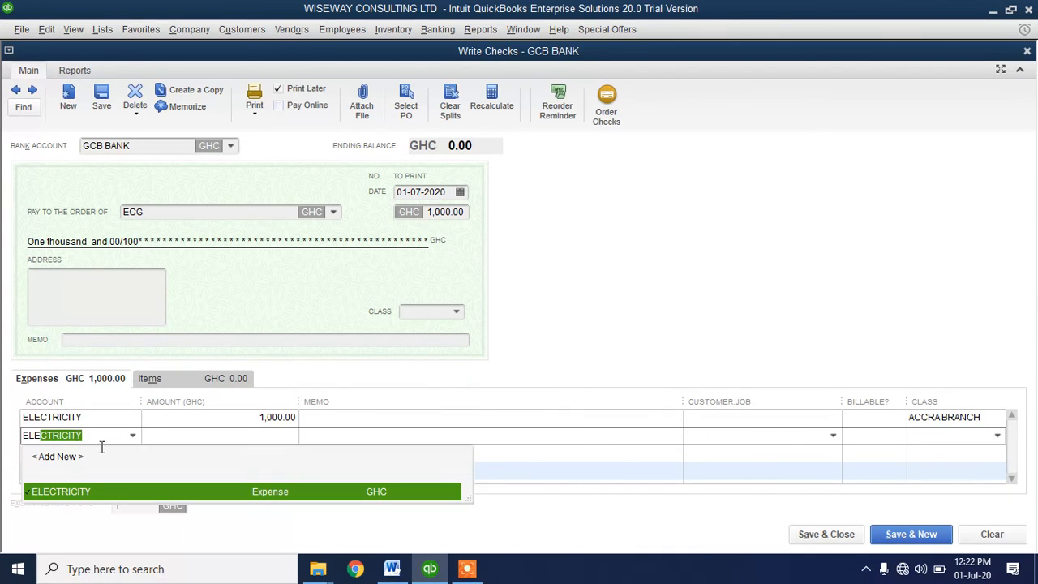
click(62, 491)
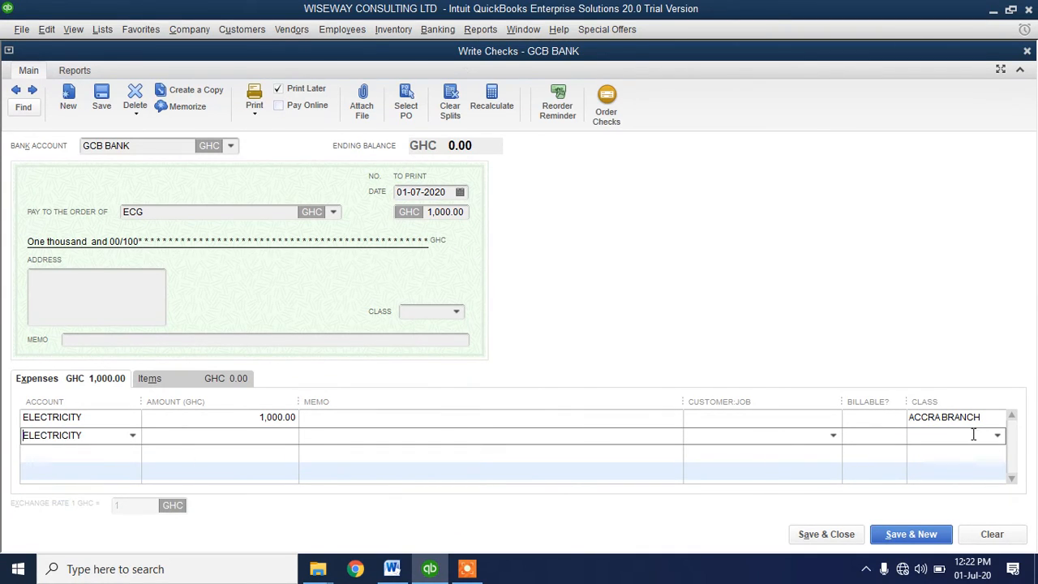
click(234, 438)
text(2000)
click(998, 436)
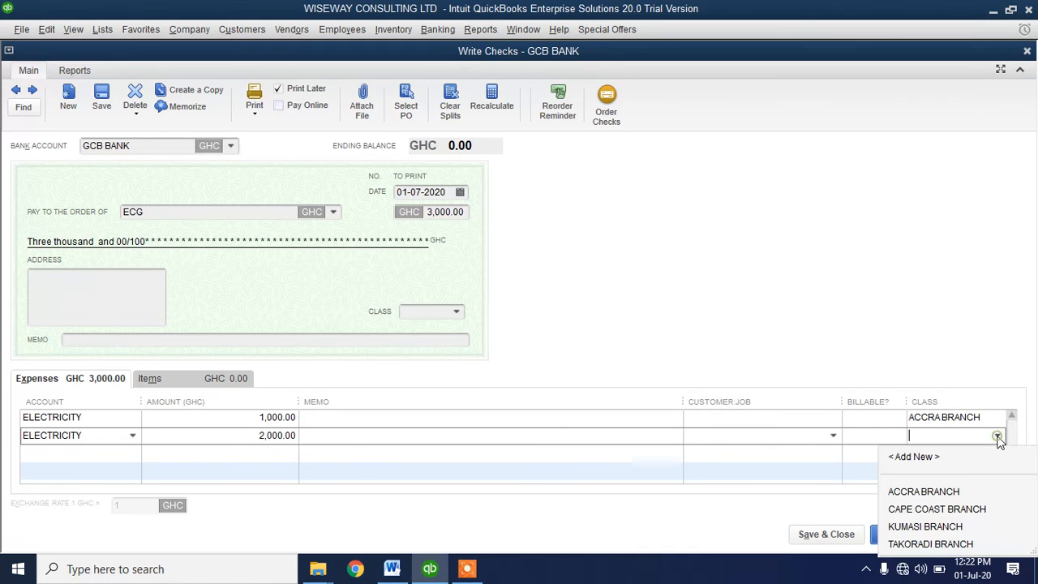
click(931, 511)
drag(908, 402, 902, 405)
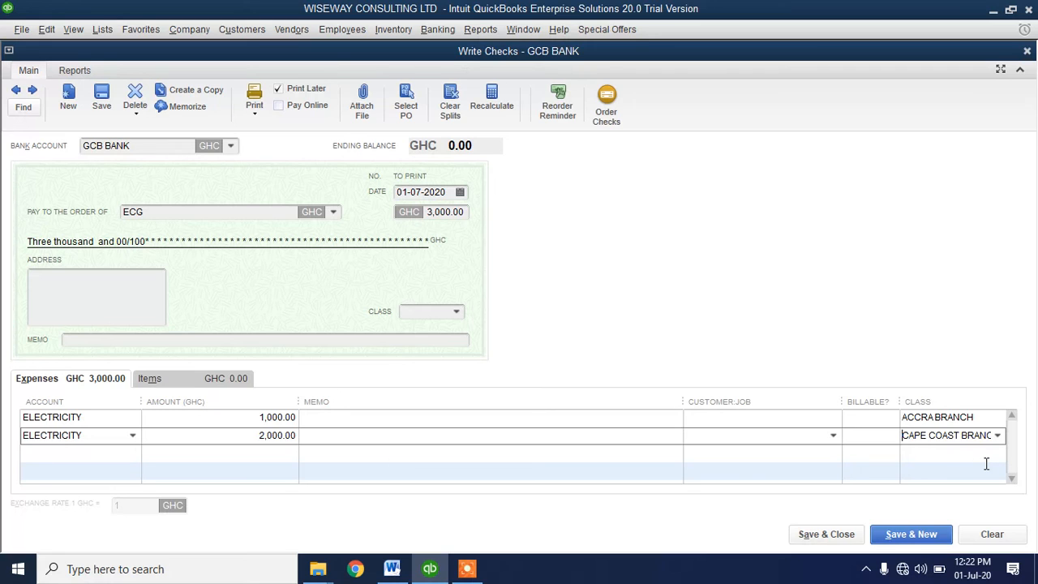
click(812, 536)
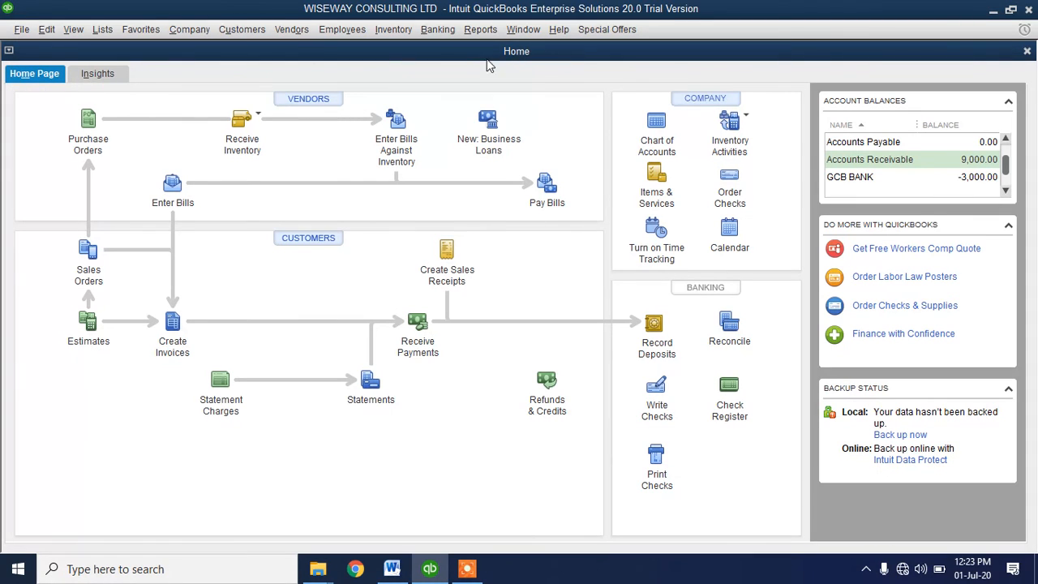
Examine branch income and expenses in the Profit & Loss by Class report with the account column widened, then switch to the Word document
click(479, 31)
mouse_move(519, 209)
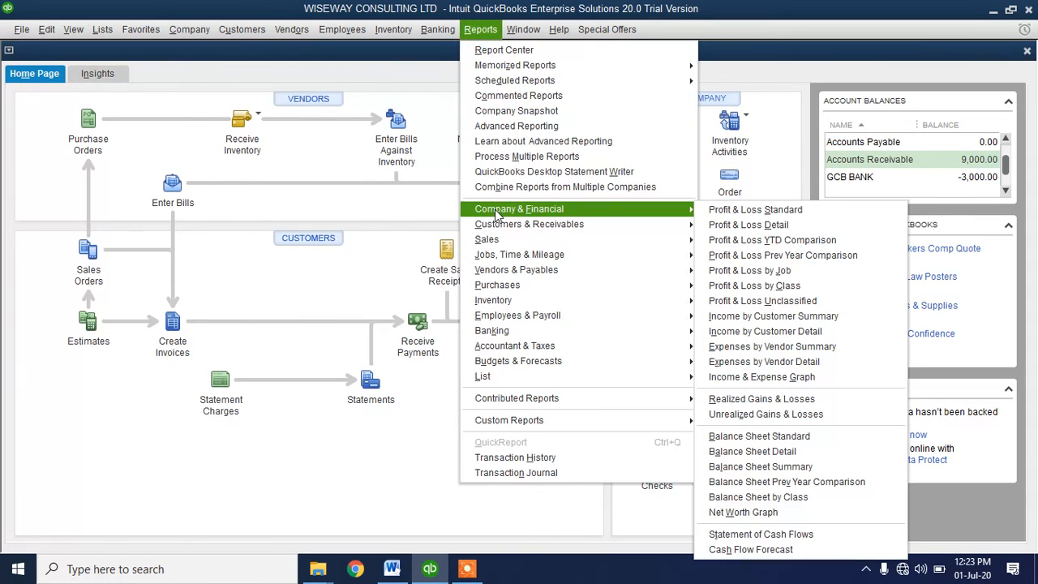
click(799, 287)
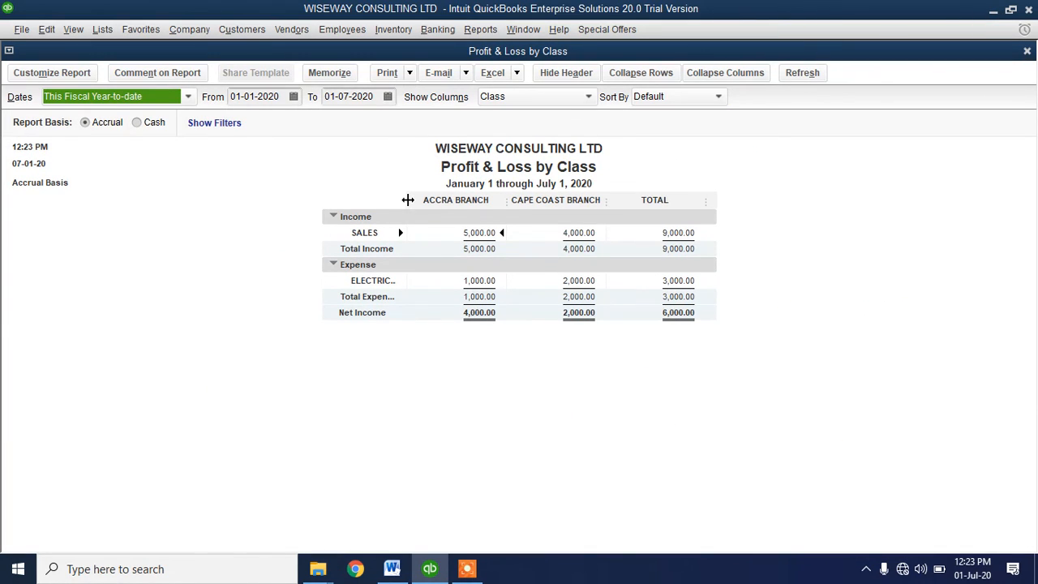
drag(408, 200, 450, 215)
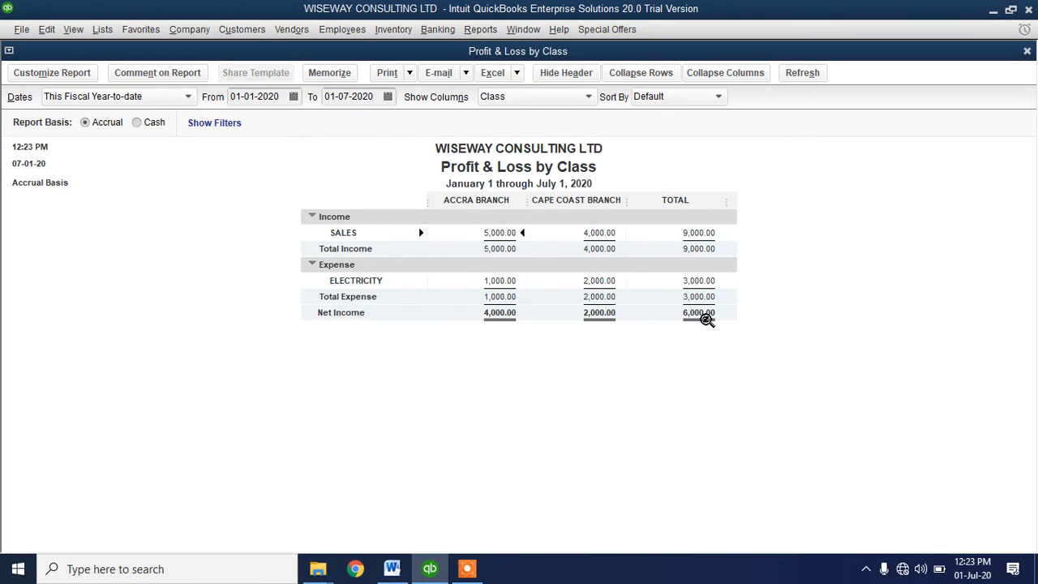
click(392, 569)
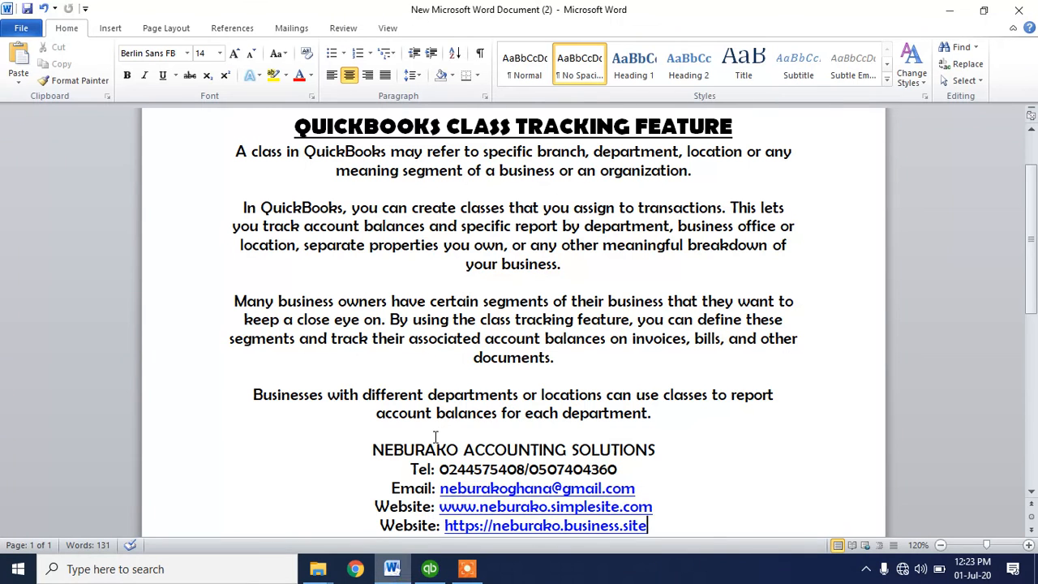